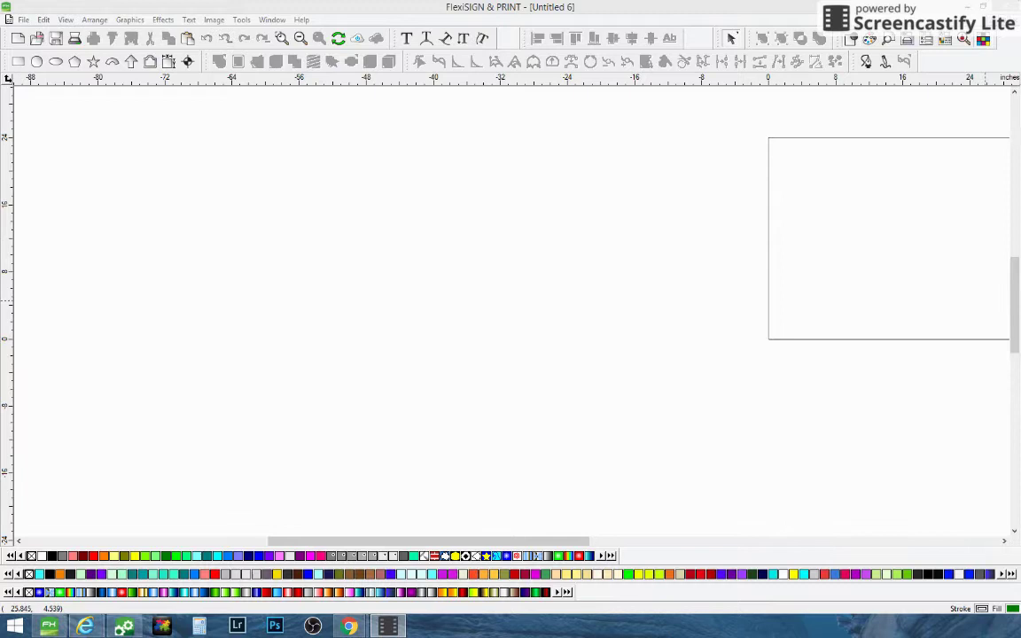
- Switch to Chrome's fish image results, find the turquoise fish clipart with black stripes and open the image at full size
{"action": "left_click", "coordinate": [349, 627]}
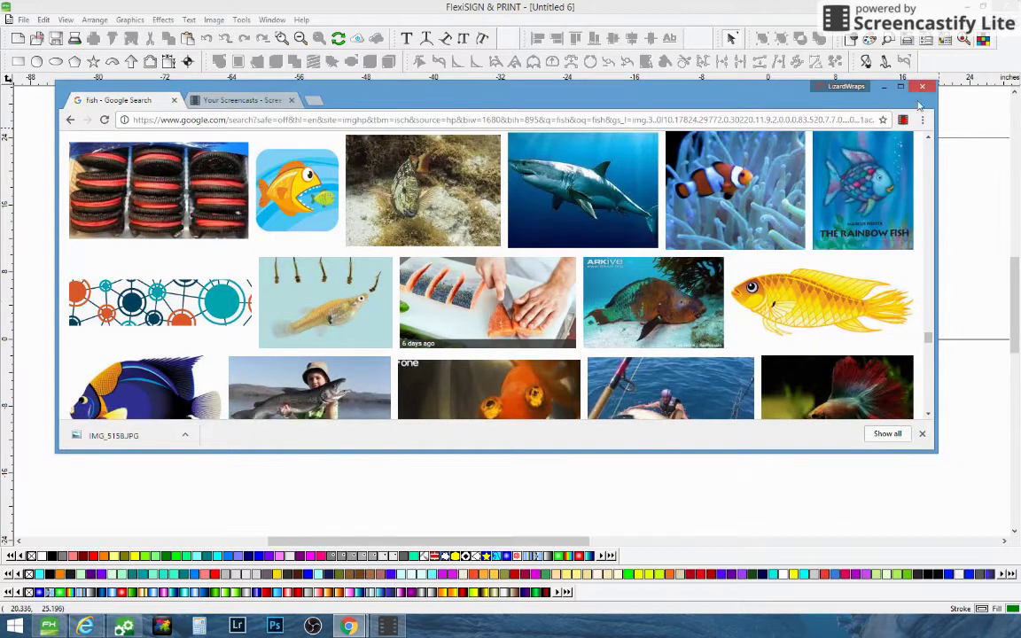
{"action": "double_click", "coordinate": [820, 88]}
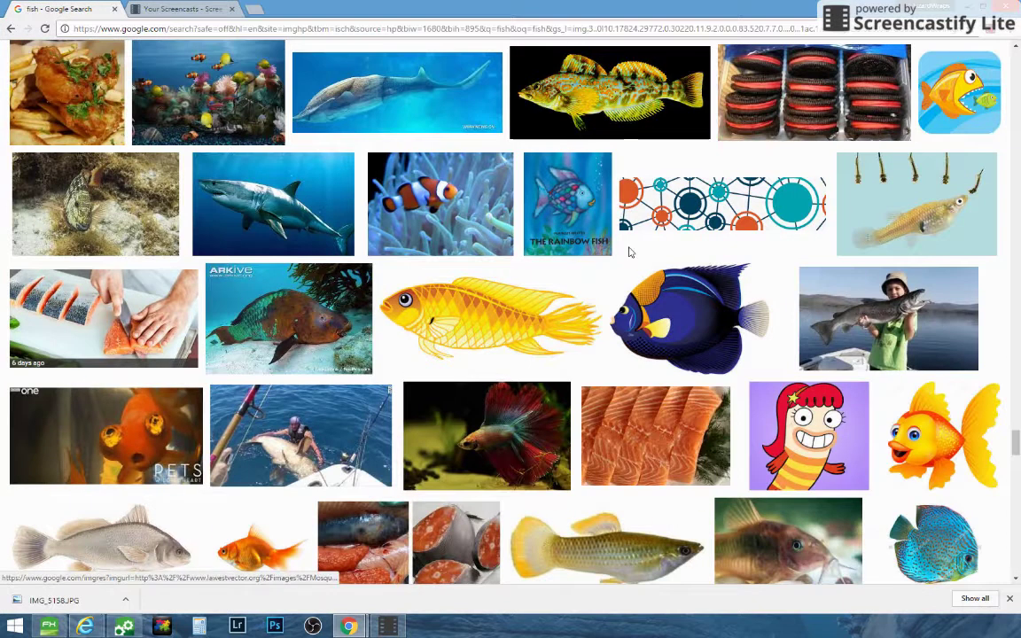
{"action": "scroll", "coordinate": [590, 260], "scroll_direction": "down", "scroll_amount": 5}
{"action": "scroll", "coordinate": [592, 258], "scroll_direction": "down", "scroll_amount": 5}
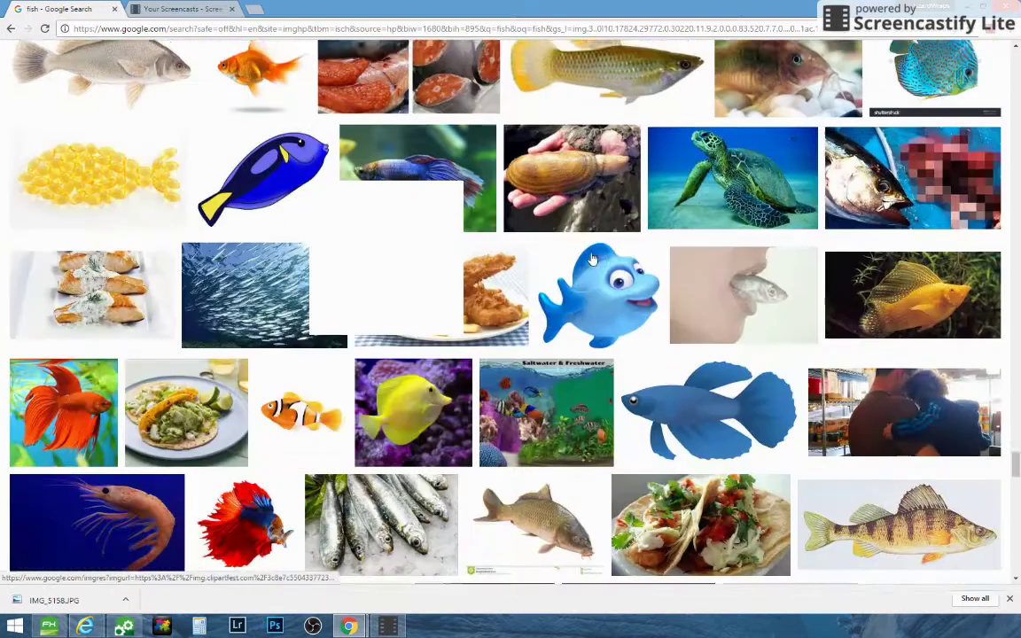
{"action": "scroll", "coordinate": [592, 258], "scroll_direction": "down", "scroll_amount": 10}
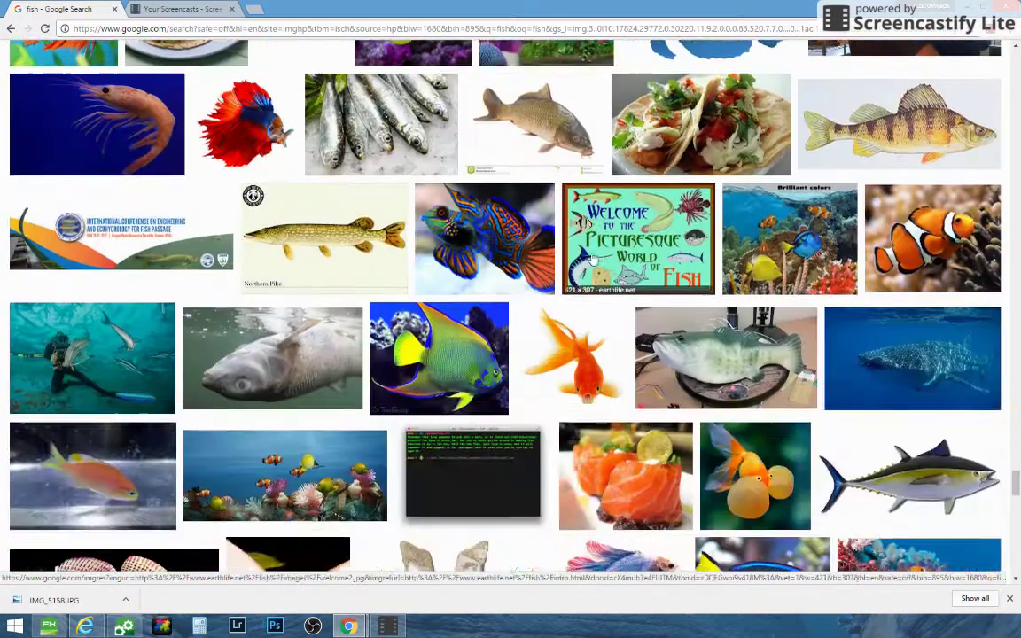
{"action": "scroll", "coordinate": [592, 258], "scroll_direction": "down", "scroll_amount": 4}
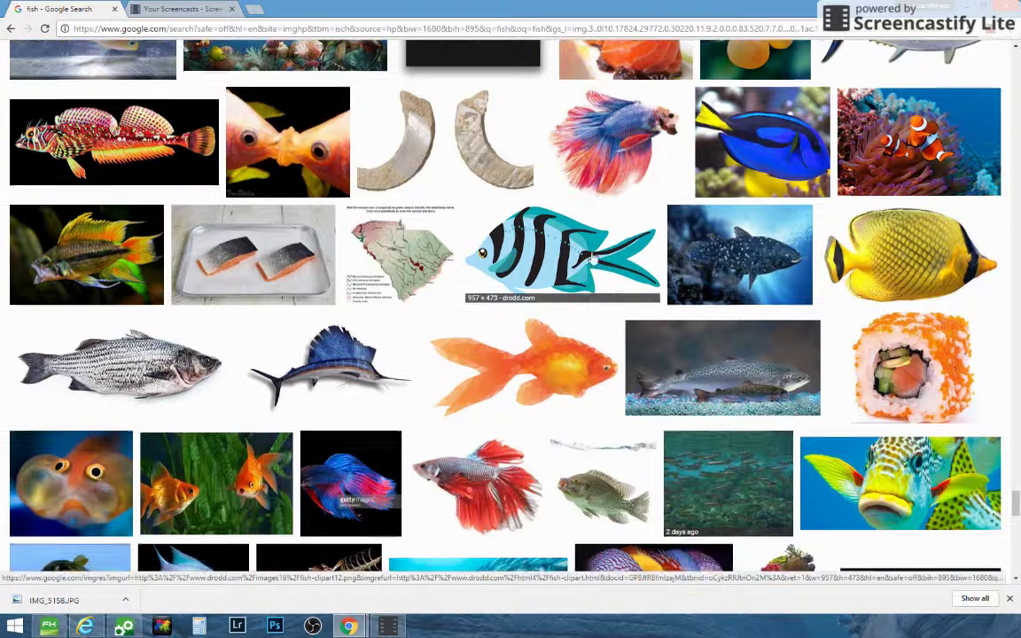
{"action": "scroll", "coordinate": [604, 226], "scroll_direction": "up", "scroll_amount": 3}
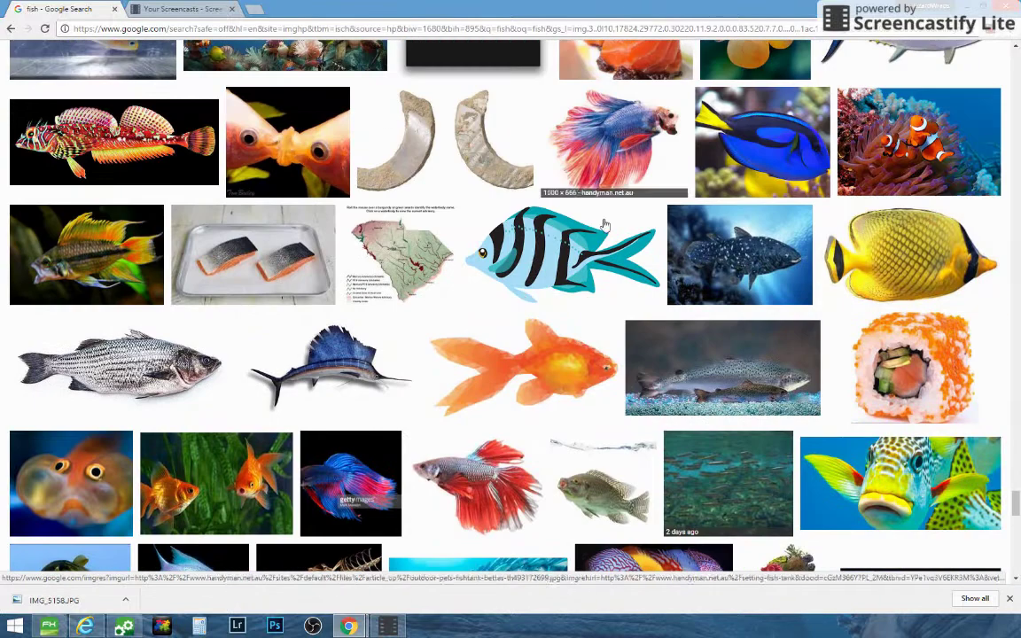
{"action": "left_click", "coordinate": [537, 264]}
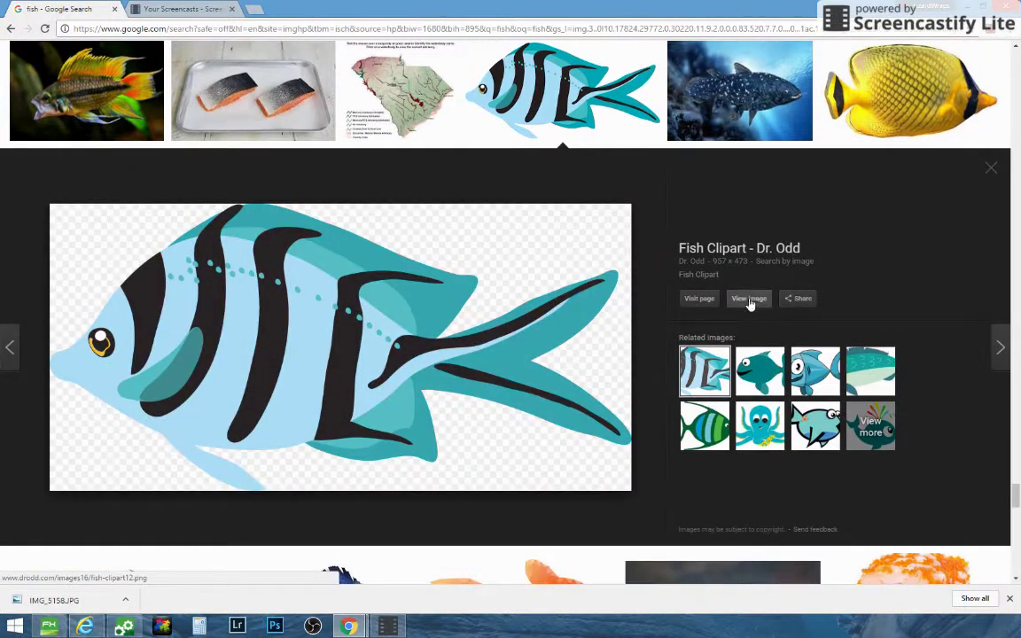
{"action": "left_click", "coordinate": [752, 299]}
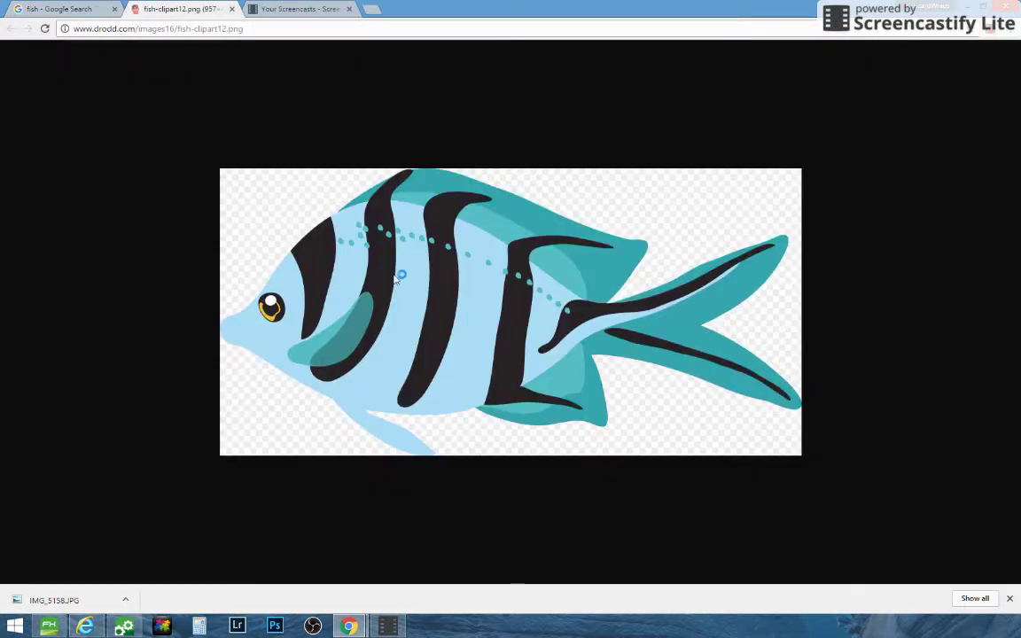
- Copy the fish clipart and paste it into the FlexiSIGN drawing left of the page, about 28.3 in wide and 14 in high
{"action": "right_click", "coordinate": [431, 274]}
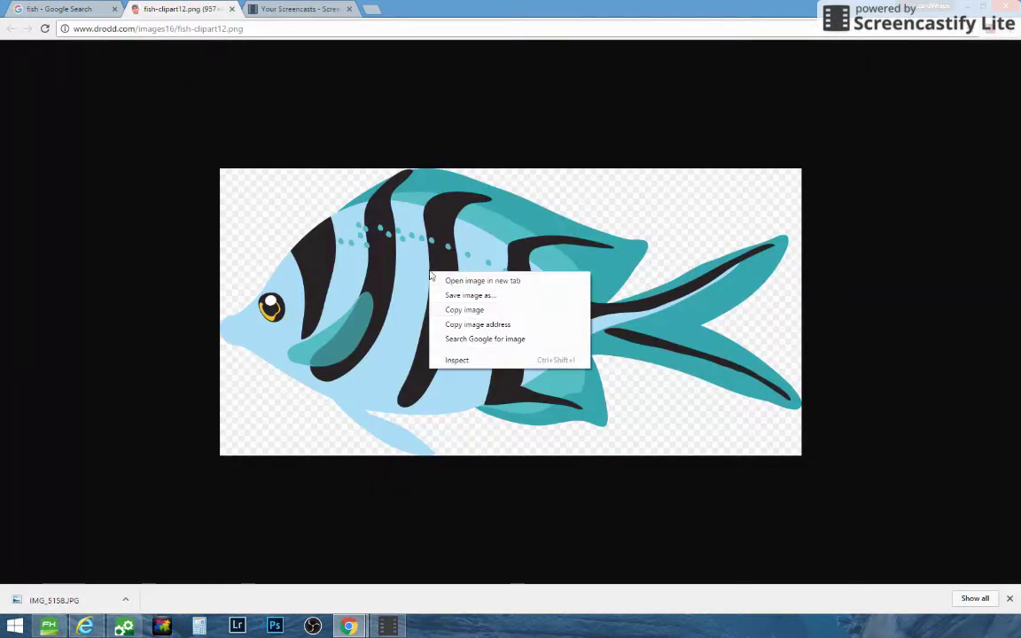
{"action": "left_click", "coordinate": [465, 310]}
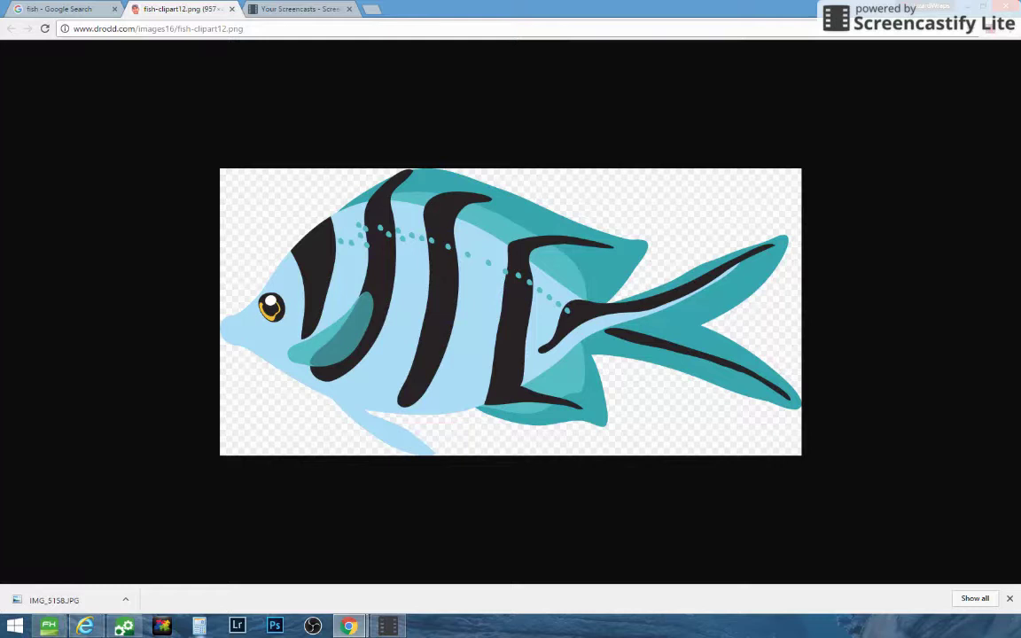
{"action": "left_click", "coordinate": [48, 627]}
{"action": "right_click", "coordinate": [324, 181]}
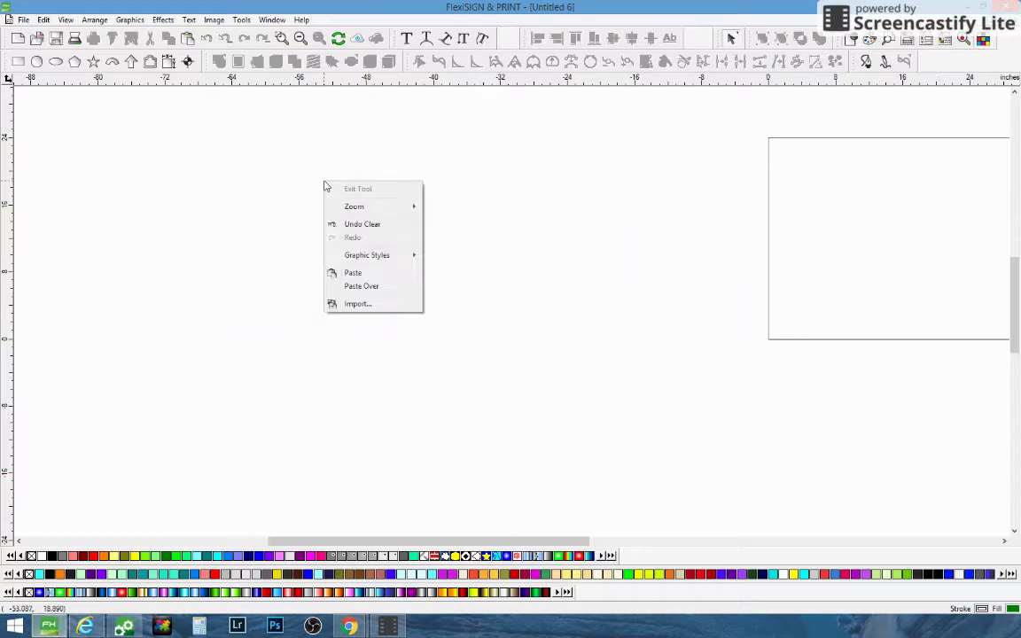
{"action": "left_click", "coordinate": [378, 273]}
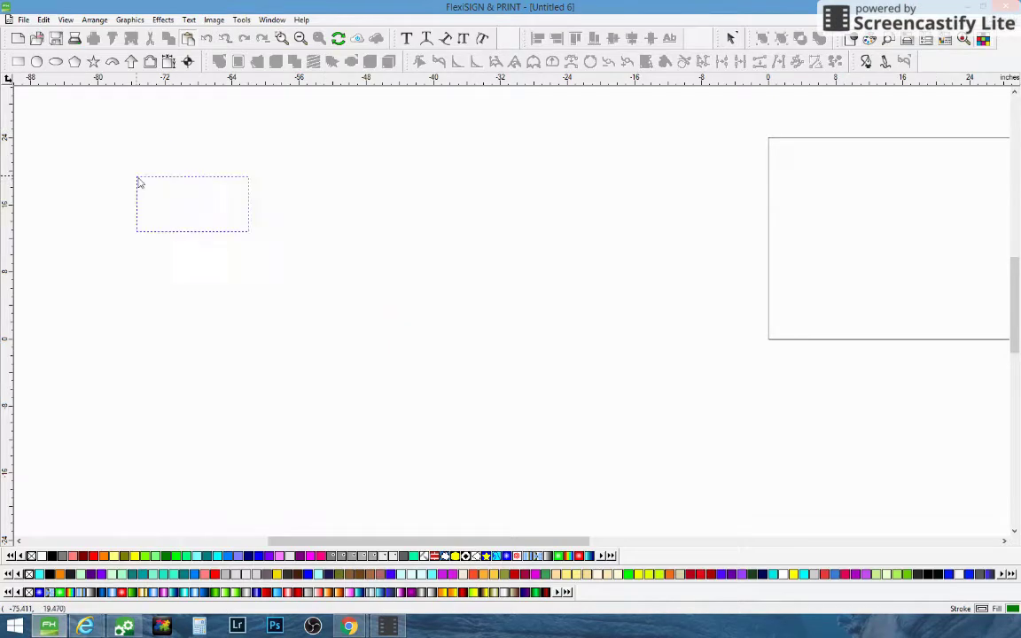
{"action": "left_click", "coordinate": [138, 176]}
{"action": "left_click_drag", "start_coordinate": [249, 232], "coordinate": [312, 294]}
- Look through the available workspace presets and the list of displayed toolbars
{"action": "left_click", "coordinate": [22, 20]}
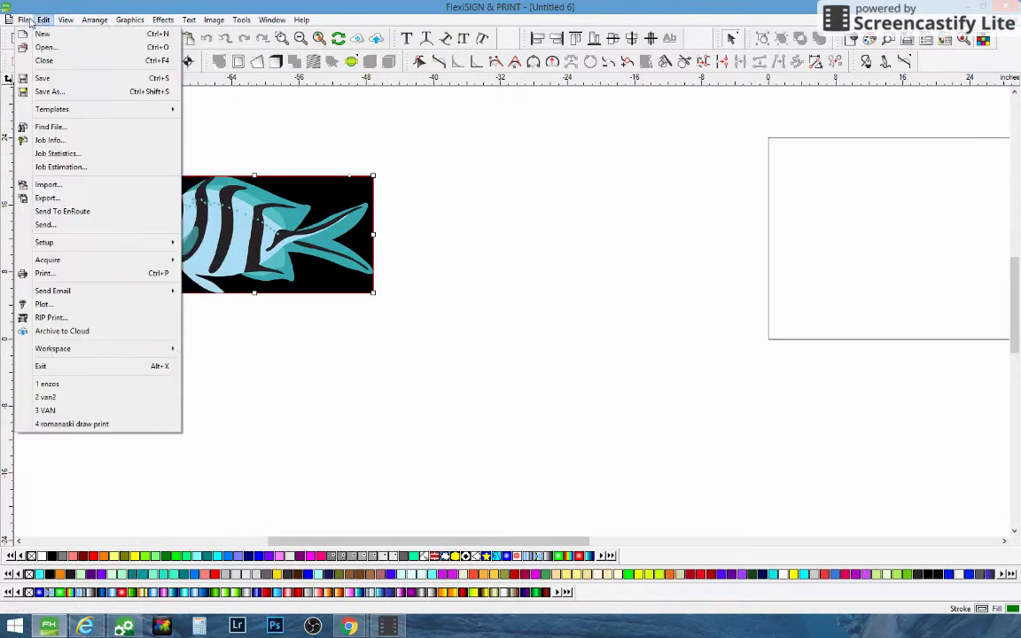
{"action": "mouse_move", "coordinate": [71, 350]}
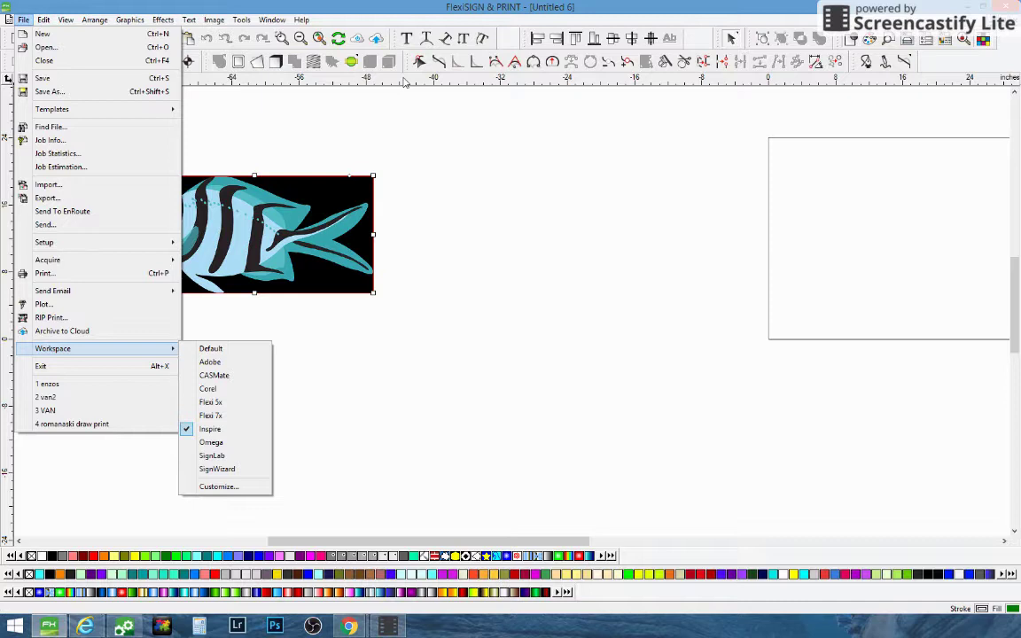
{"action": "left_click", "coordinate": [548, 108]}
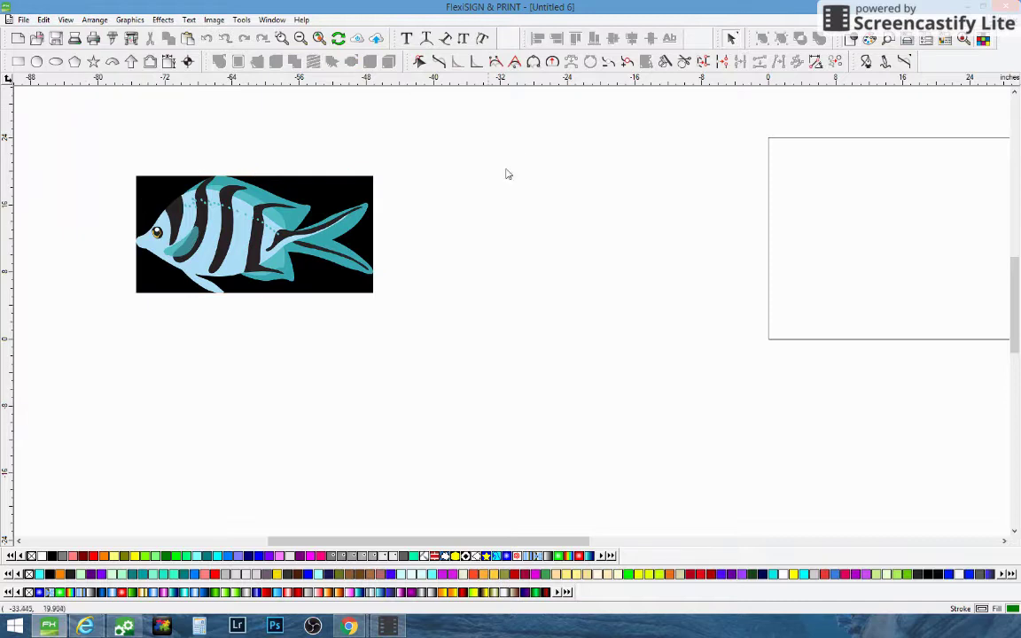
{"action": "left_click", "coordinate": [240, 20]}
{"action": "left_click", "coordinate": [263, 85]}
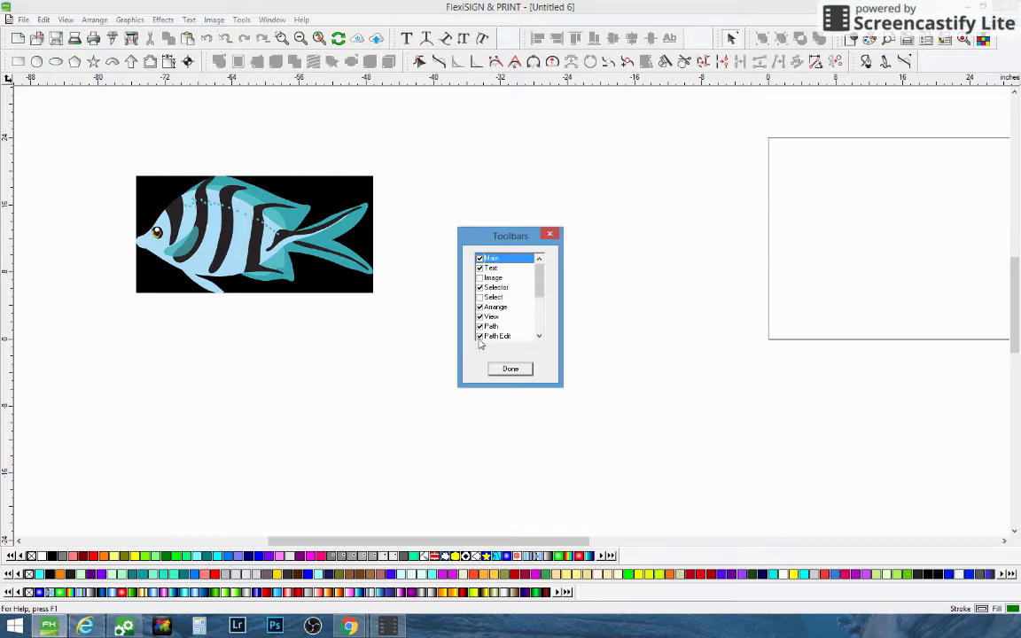
{"action": "left_click", "coordinate": [512, 369]}
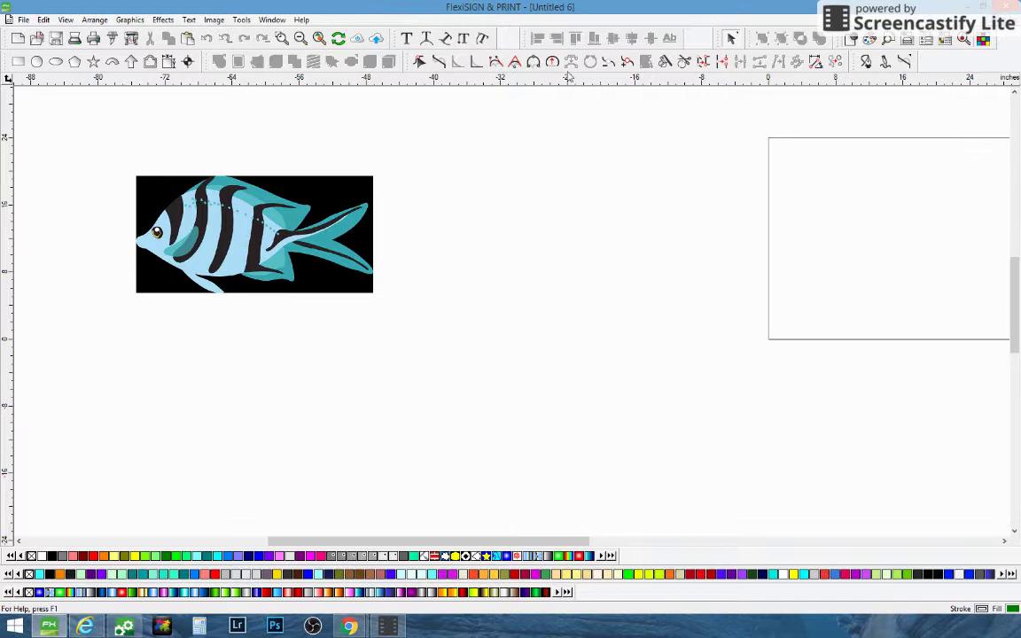
- Move the fish image up and to the left, and make a row of four multicopies with 0.150 in horizontal spacing
{"action": "left_click_drag", "start_coordinate": [228, 260], "coordinate": [160, 223]}
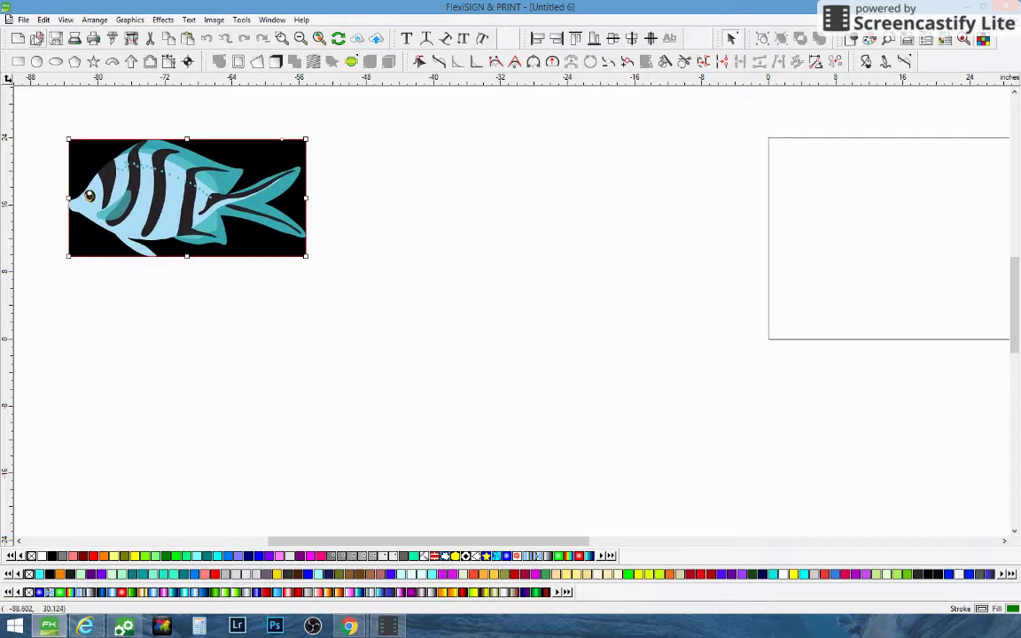
{"action": "left_click", "coordinate": [42, 19]}
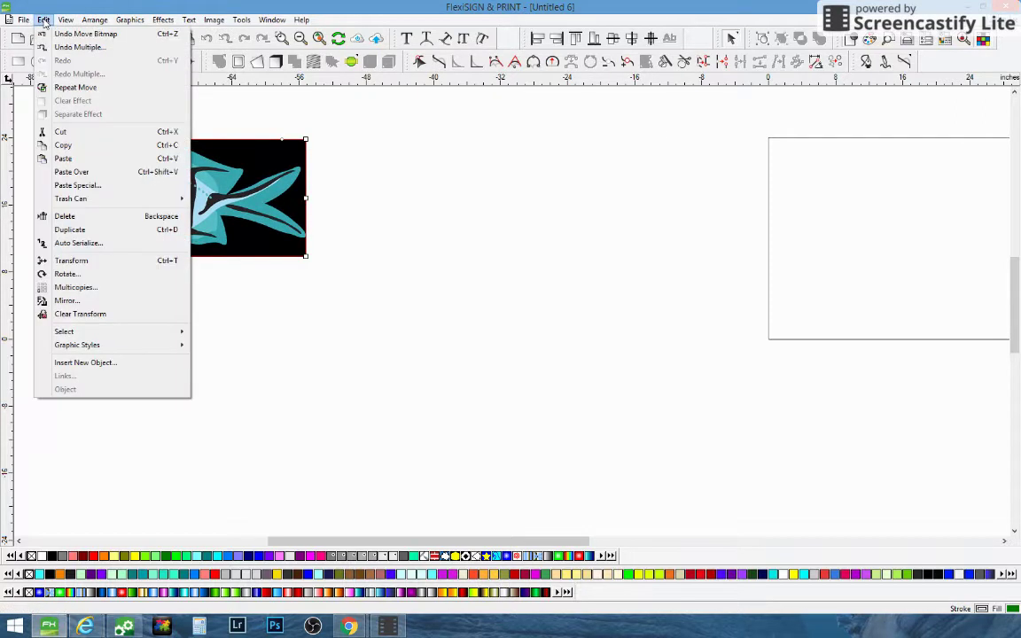
{"action": "left_click", "coordinate": [78, 289]}
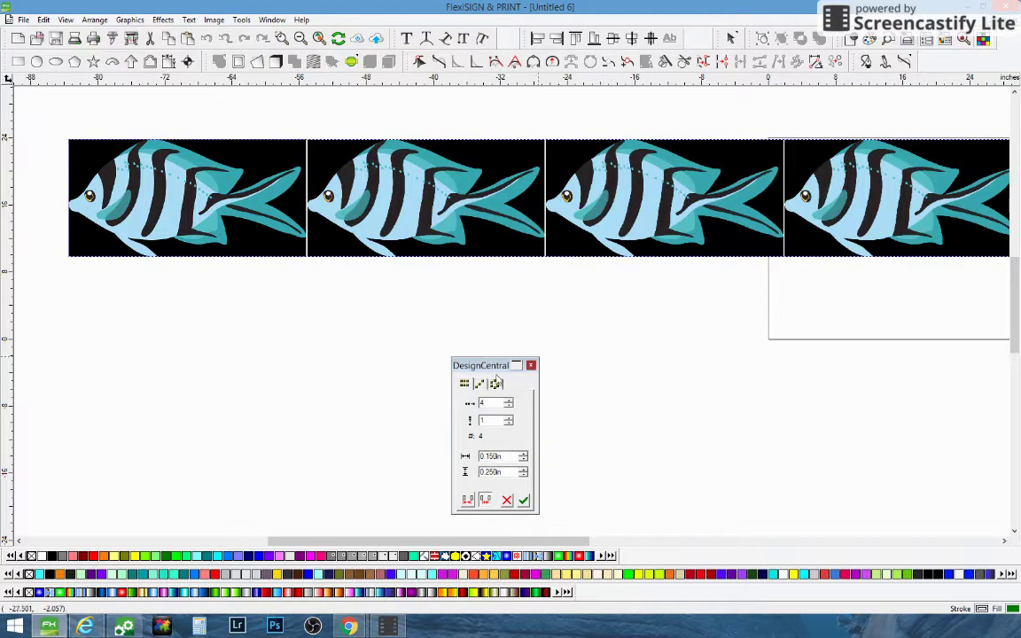
{"action": "left_click", "coordinate": [524, 502]}
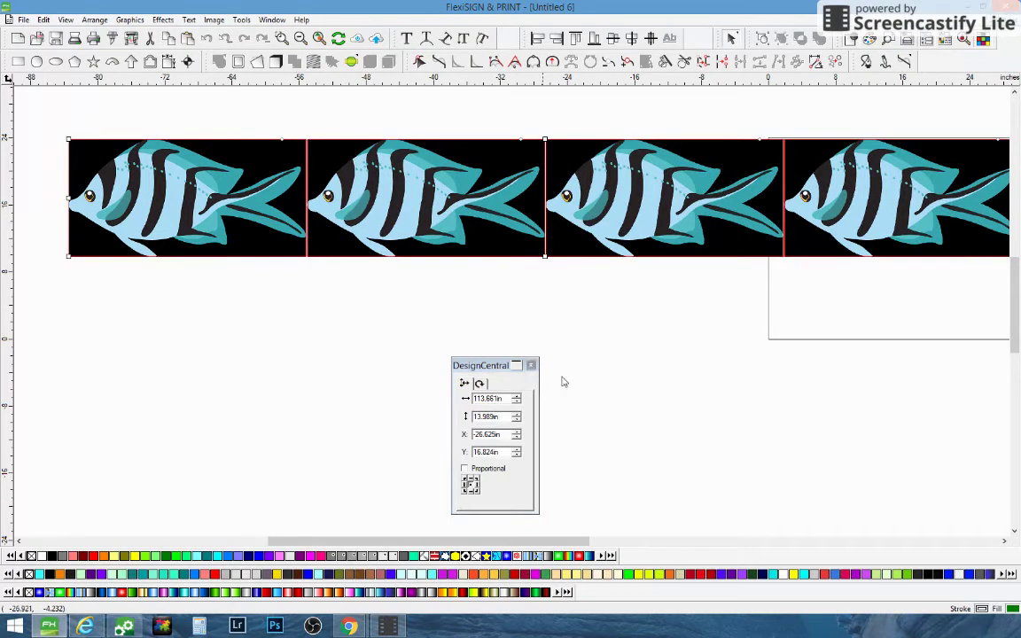
{"action": "left_click", "coordinate": [531, 365]}
- Autotrace the first fish bitmap in the row with no noise reduction, normal corners and full resolution
{"action": "left_click", "coordinate": [125, 190]}
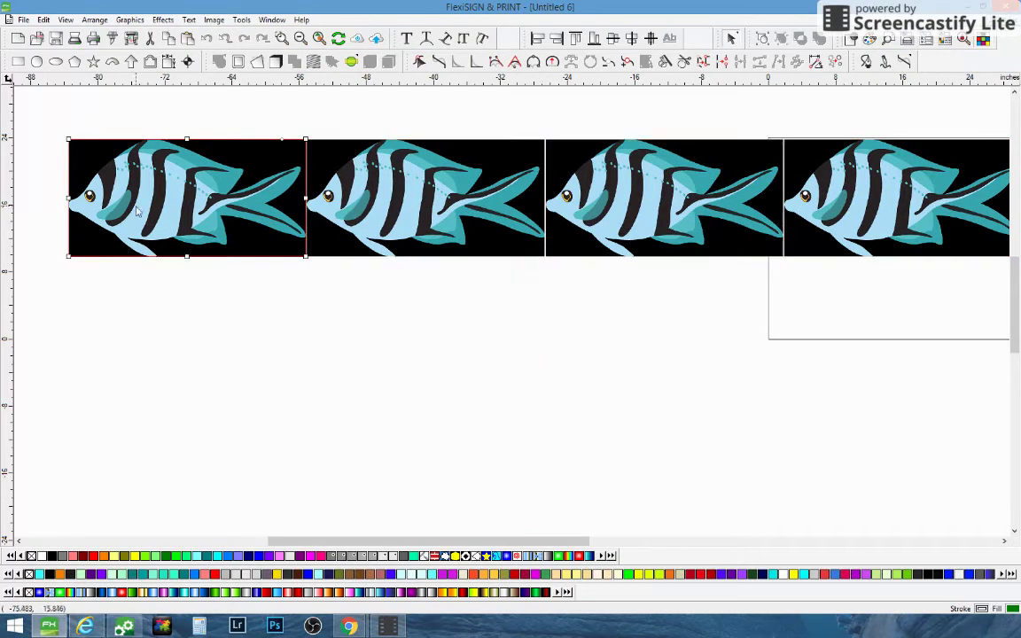
{"action": "left_click", "coordinate": [157, 20]}
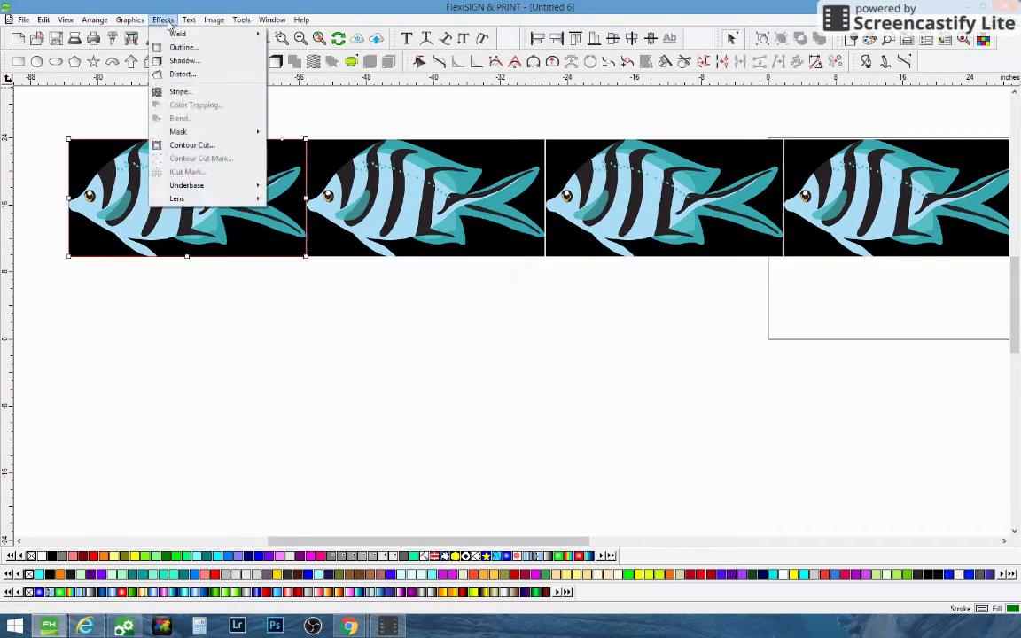
{"action": "mouse_move", "coordinate": [190, 20]}
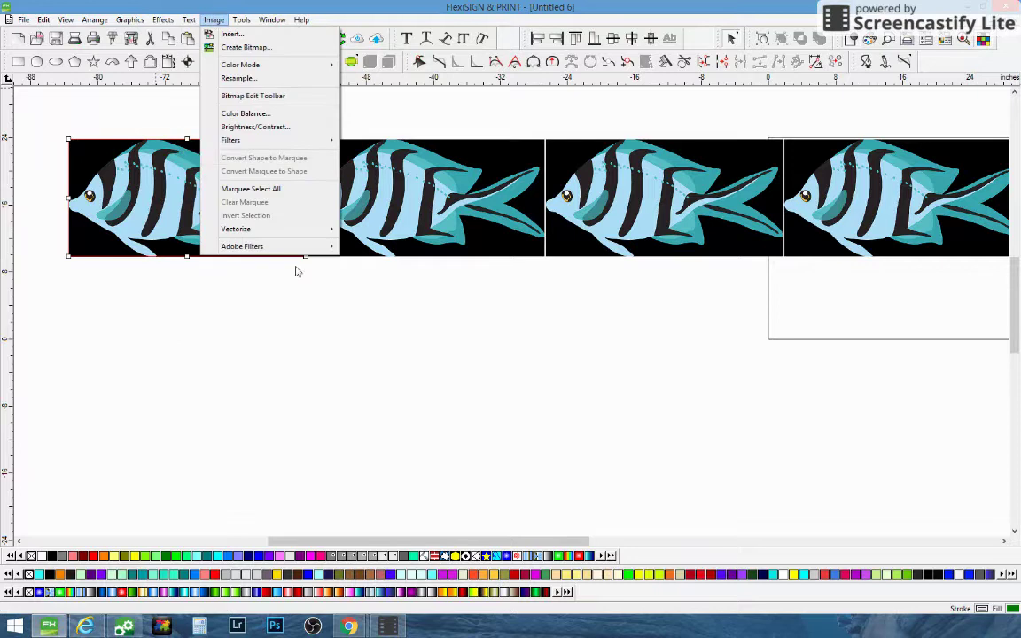
{"action": "mouse_move", "coordinate": [291, 231]}
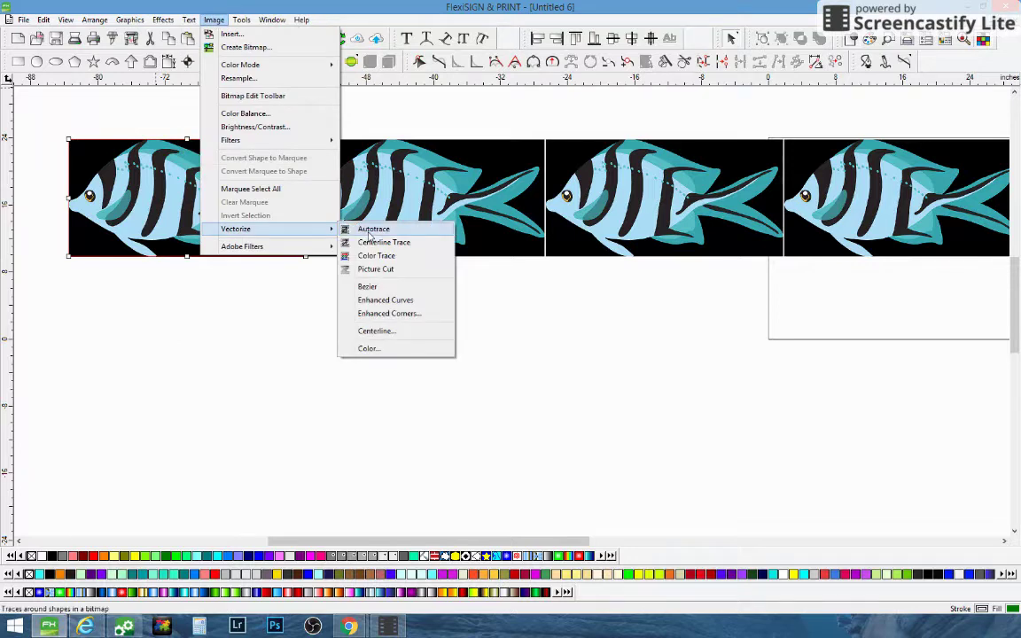
{"action": "left_click", "coordinate": [370, 234]}
{"action": "mouse_move", "coordinate": [59, 136]}
{"action": "left_mouse_down"}
{"action": "mouse_move", "coordinate": [217, 158]}
{"action": "mouse_move", "coordinate": [306, 272]}
{"action": "left_mouse_up"}
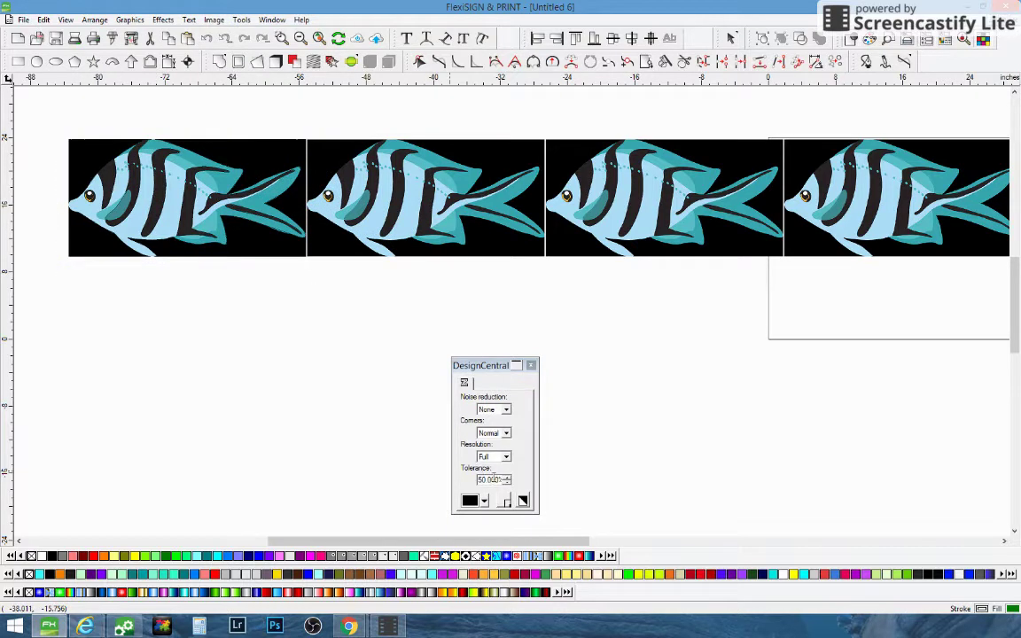
{"action": "right_click", "coordinate": [245, 354]}
{"action": "left_click", "coordinate": [262, 358]}
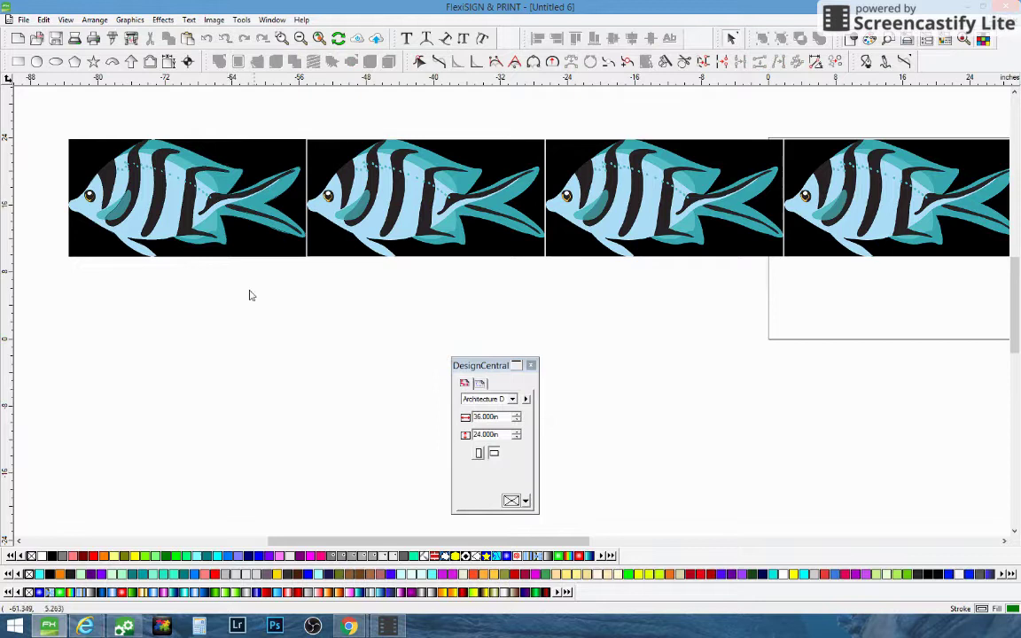
- Pull the first fish bitmap down off its traced outline, and delete both the bitmap and the outline
{"action": "left_click", "coordinate": [222, 239]}
{"action": "left_click_drag", "start_coordinate": [245, 237], "coordinate": [250, 369]}
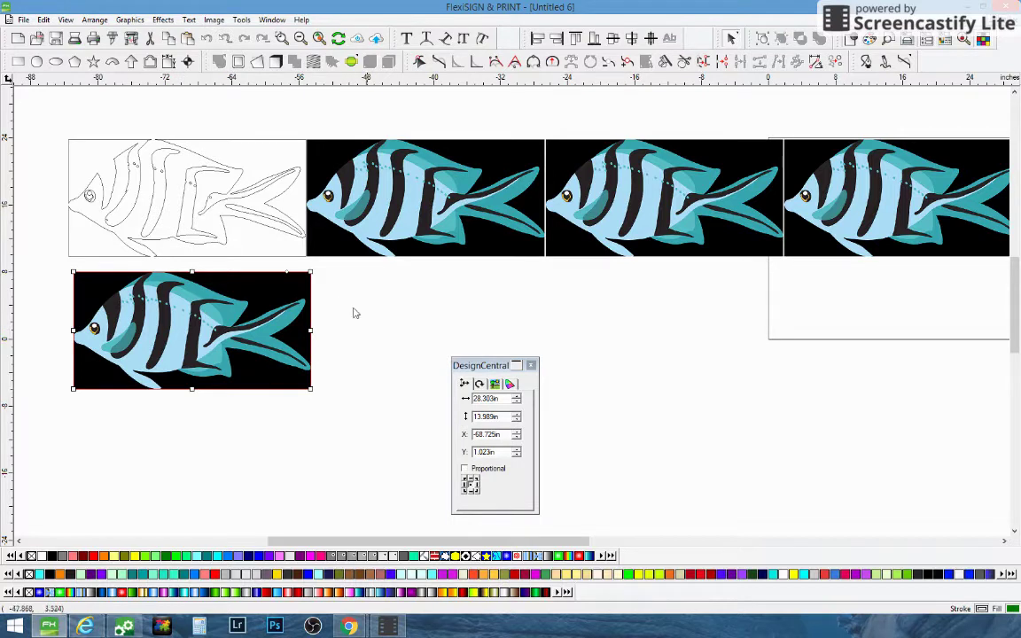
{"action": "mouse_move", "coordinate": [130, 103]}
{"action": "left_mouse_down"}
{"action": "mouse_move", "coordinate": [227, 396]}
{"action": "mouse_move", "coordinate": [289, 425]}
{"action": "left_mouse_up"}
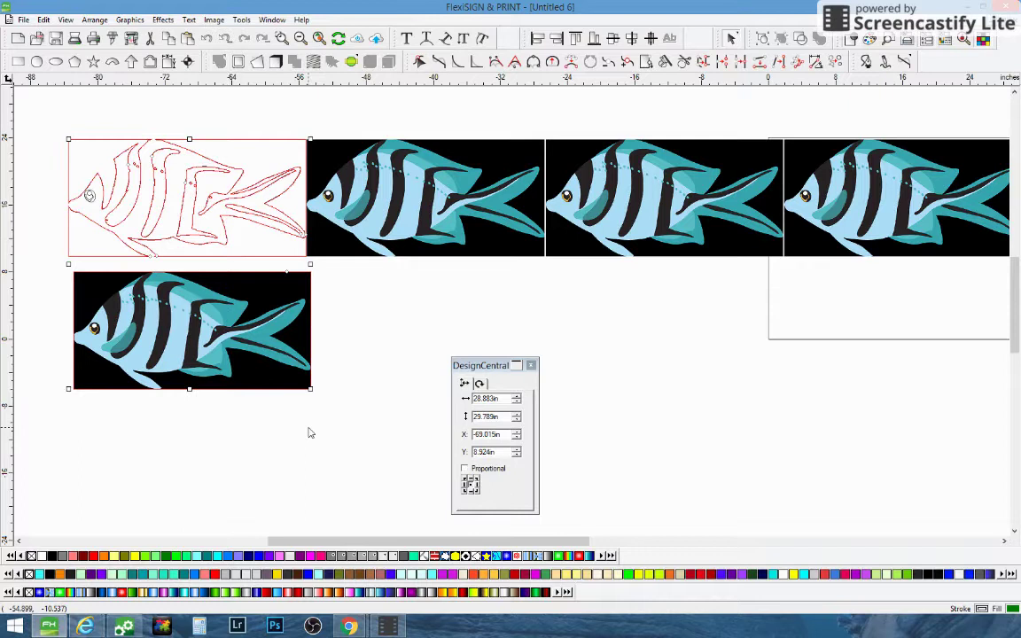
{"action": "key", "text": "Delete"}
- Color Trace the next fish bitmap with posterizing on, the More edge filter and 12 colors, including the black background color
{"action": "left_click", "coordinate": [341, 235]}
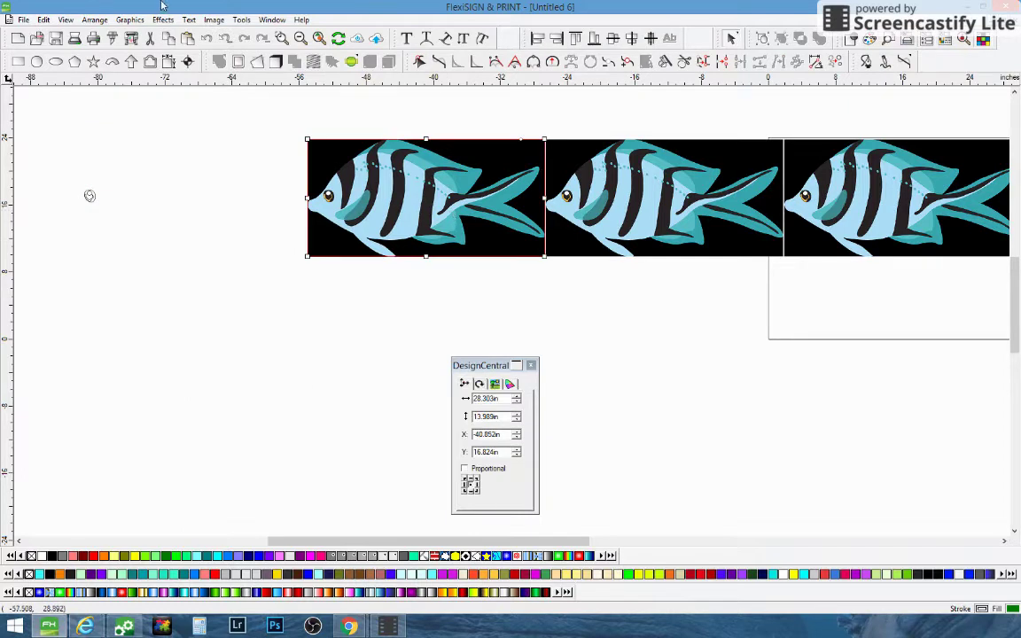
{"action": "left_click", "coordinate": [213, 19]}
{"action": "mouse_move", "coordinate": [258, 230]}
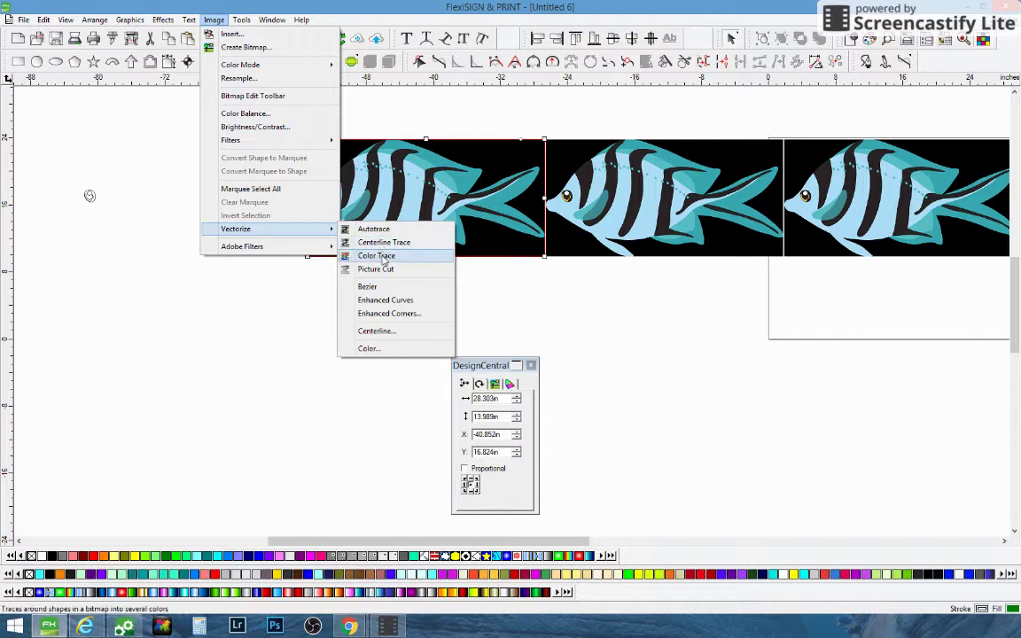
{"action": "left_click", "coordinate": [384, 257]}
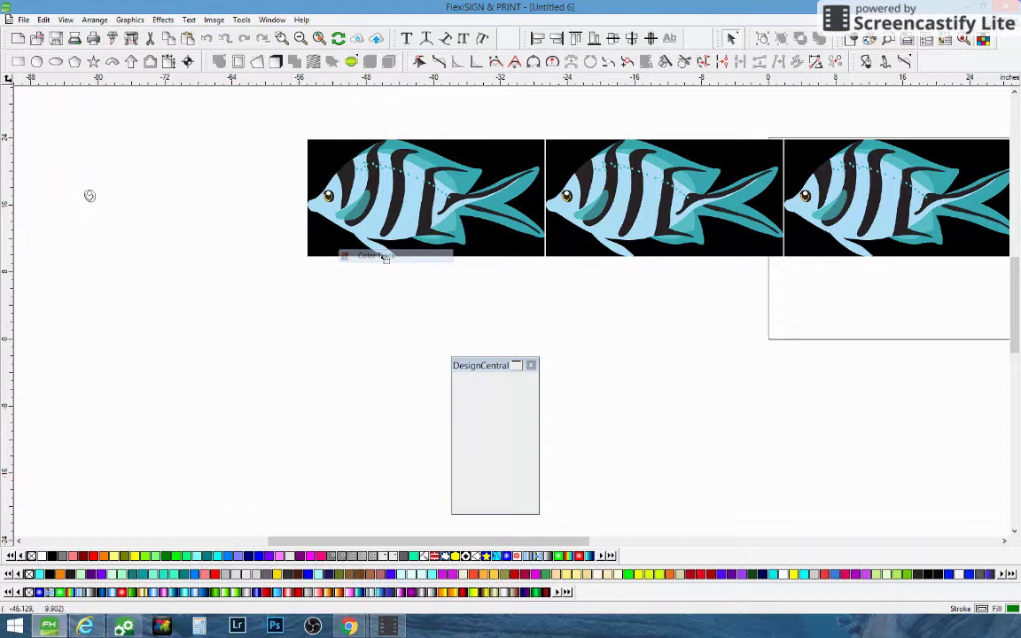
{"action": "mouse_move", "coordinate": [295, 135]}
{"action": "left_mouse_down"}
{"action": "mouse_move", "coordinate": [359, 155]}
{"action": "mouse_move", "coordinate": [544, 269]}
{"action": "left_mouse_up"}
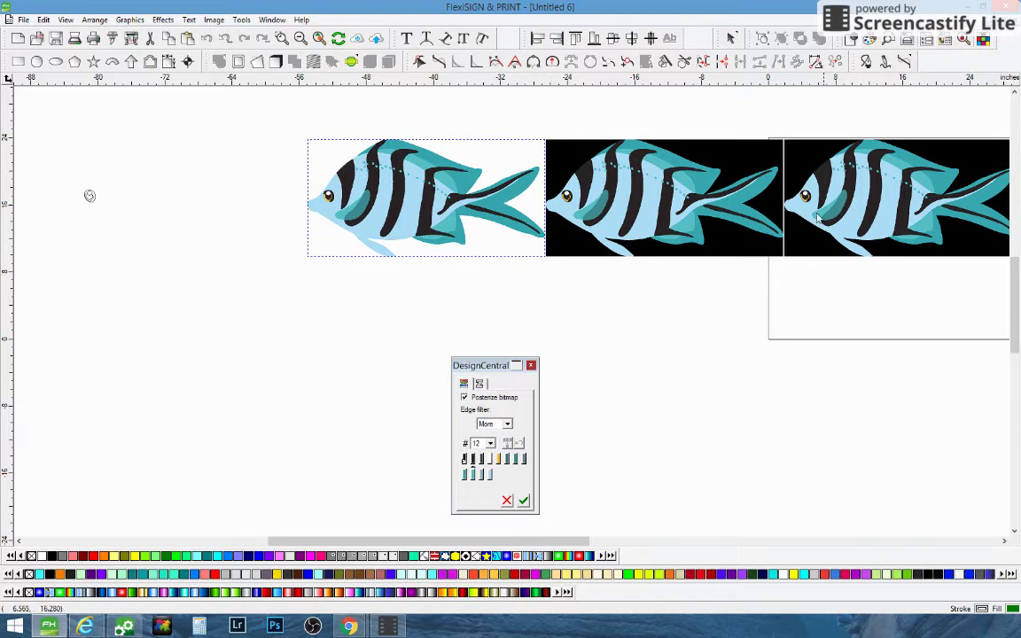
{"action": "left_click", "coordinate": [463, 460]}
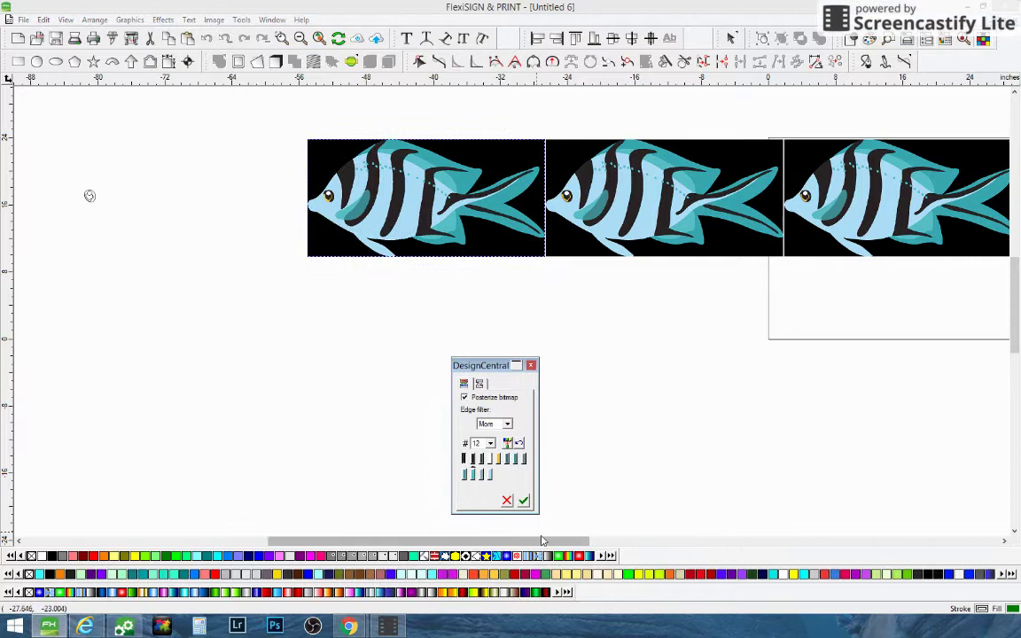
{"action": "left_click", "coordinate": [524, 502]}
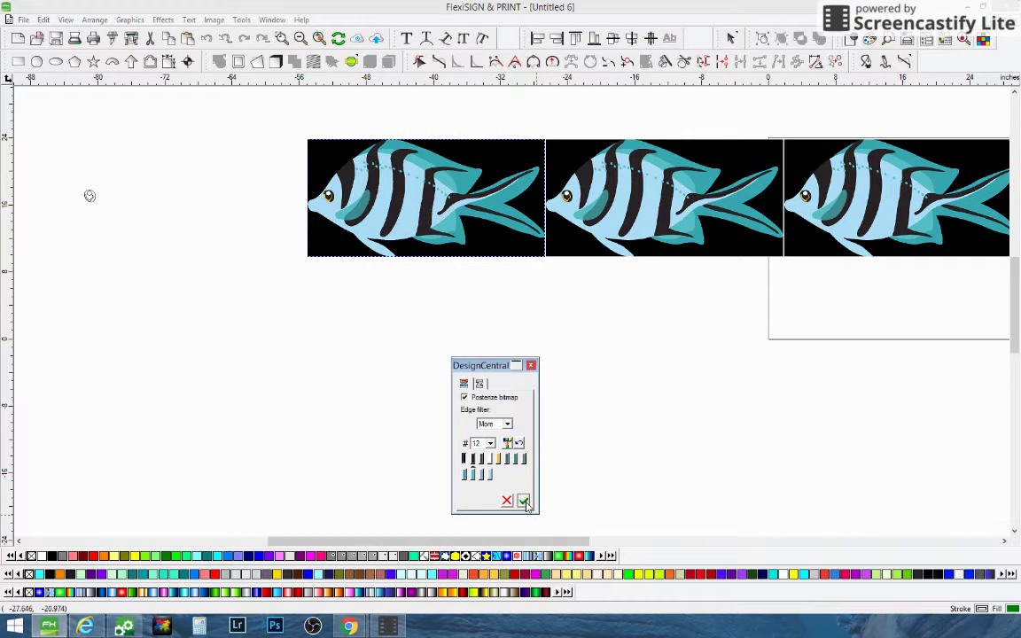
- Leave the Color Trace tool and move the first fish bitmap down off its color-traced copy
{"action": "right_click", "coordinate": [572, 354]}
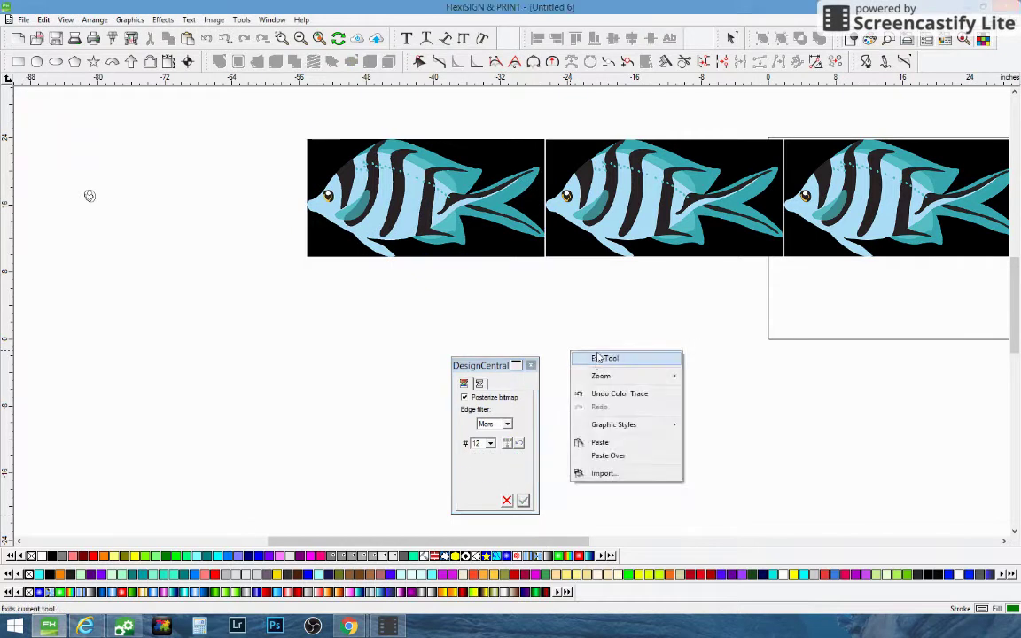
{"action": "left_click", "coordinate": [585, 358]}
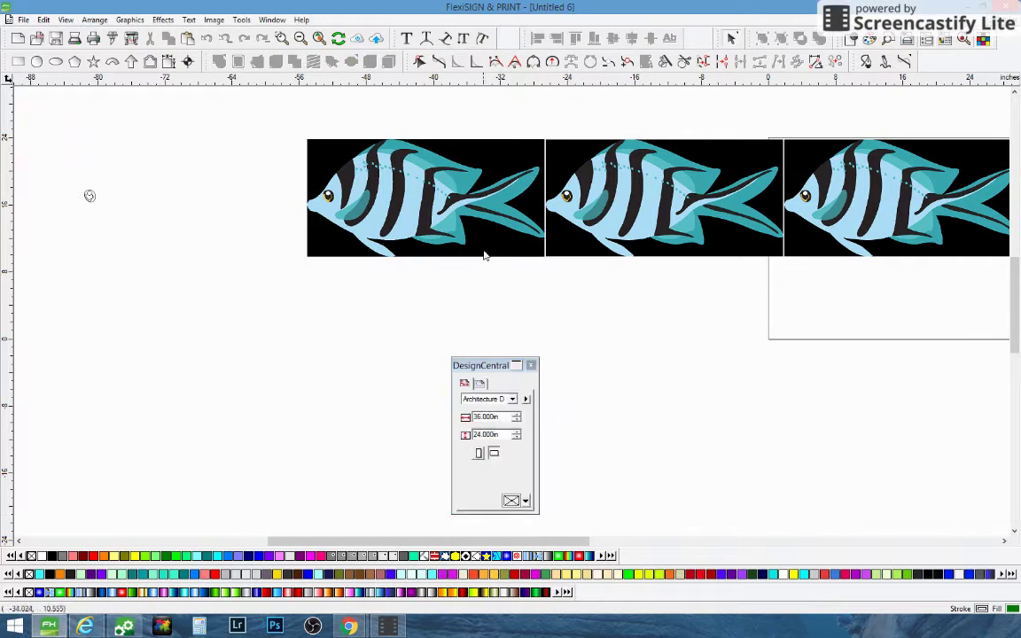
{"action": "left_click", "coordinate": [530, 365]}
{"action": "left_click", "coordinate": [496, 258]}
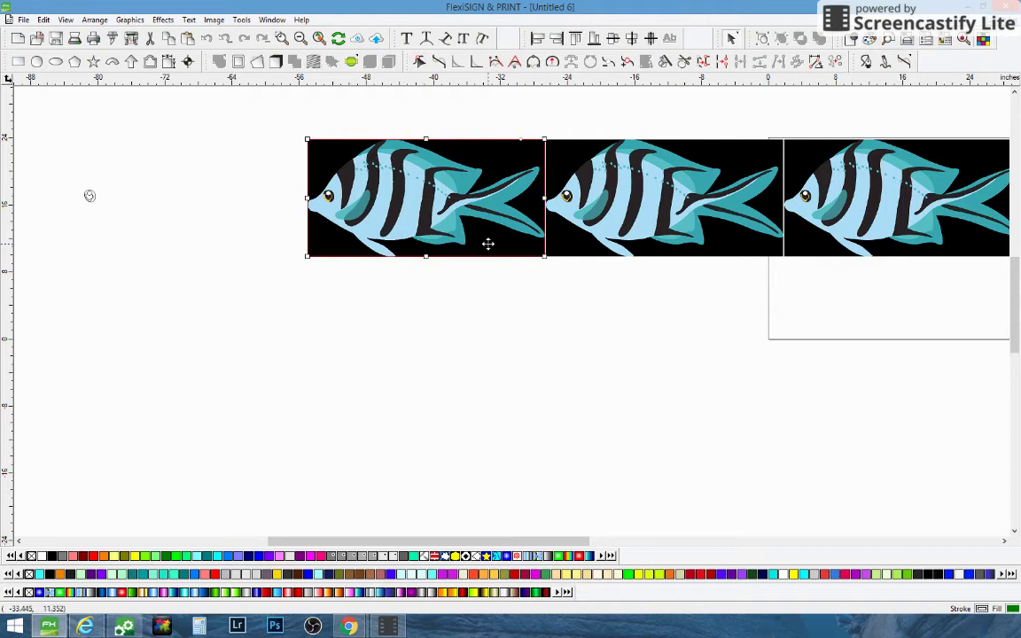
{"action": "left_click_drag", "start_coordinate": [489, 244], "coordinate": [486, 375]}
- Delete the black background piece under the tail and belly of the color-traced fish
{"action": "left_click", "coordinate": [510, 267]}
{"action": "left_click", "coordinate": [510, 258]}
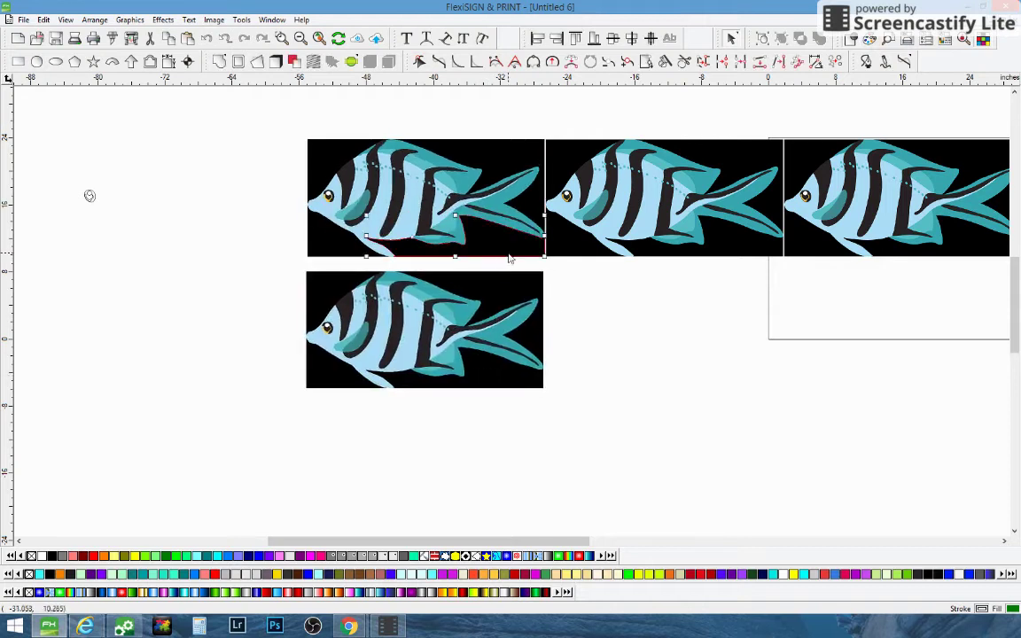
{"action": "left_click", "coordinate": [504, 258]}
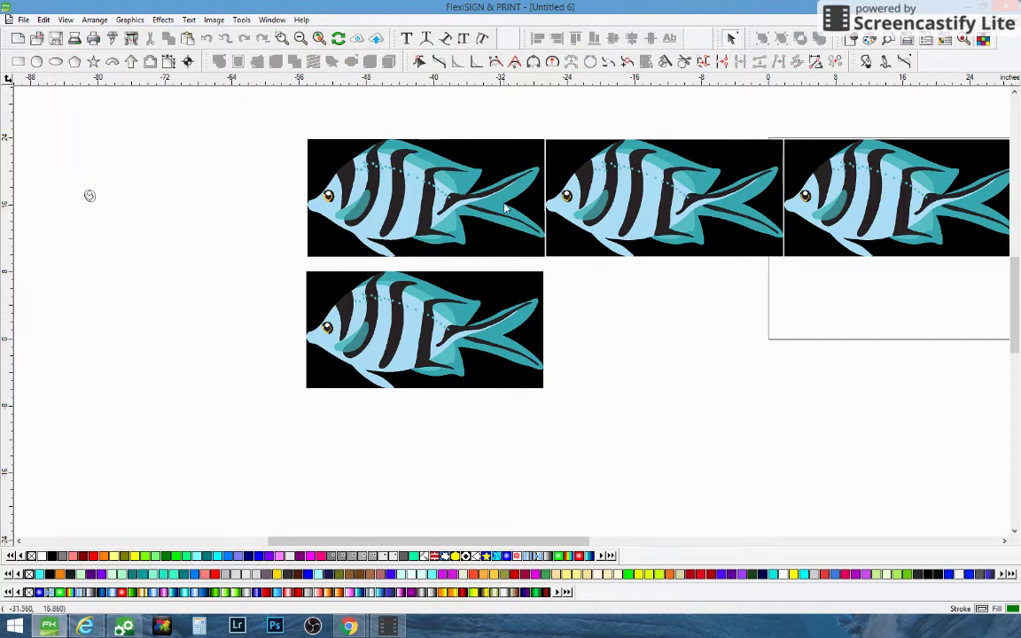
{"action": "left_click", "coordinate": [496, 244]}
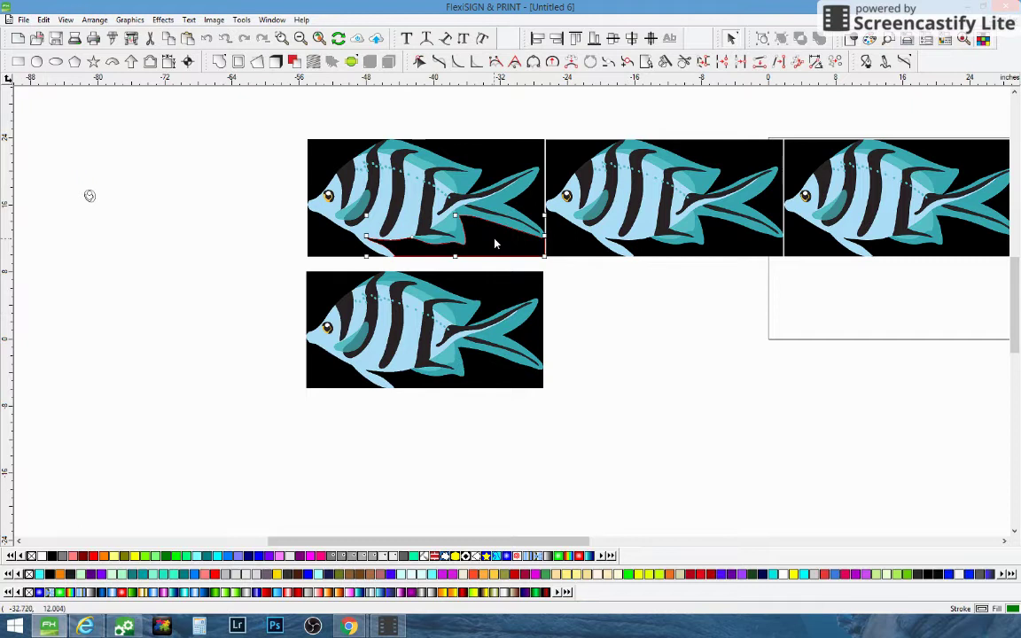
{"action": "key", "text": "Delete"}
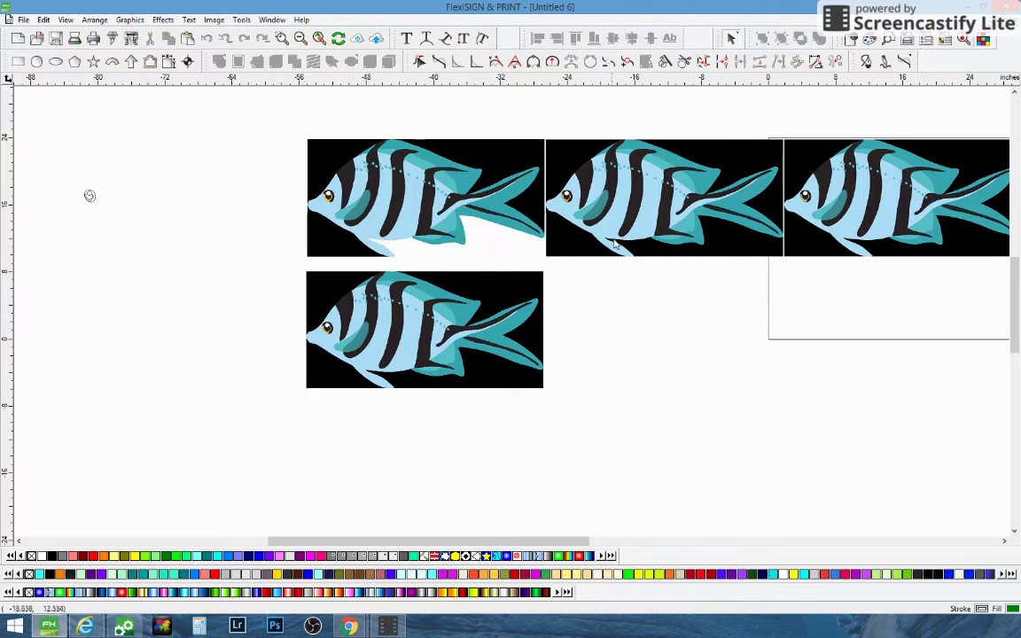
- Vectorize the next fish bitmap in the top row with the Bezier option
{"action": "left_click", "coordinate": [614, 244]}
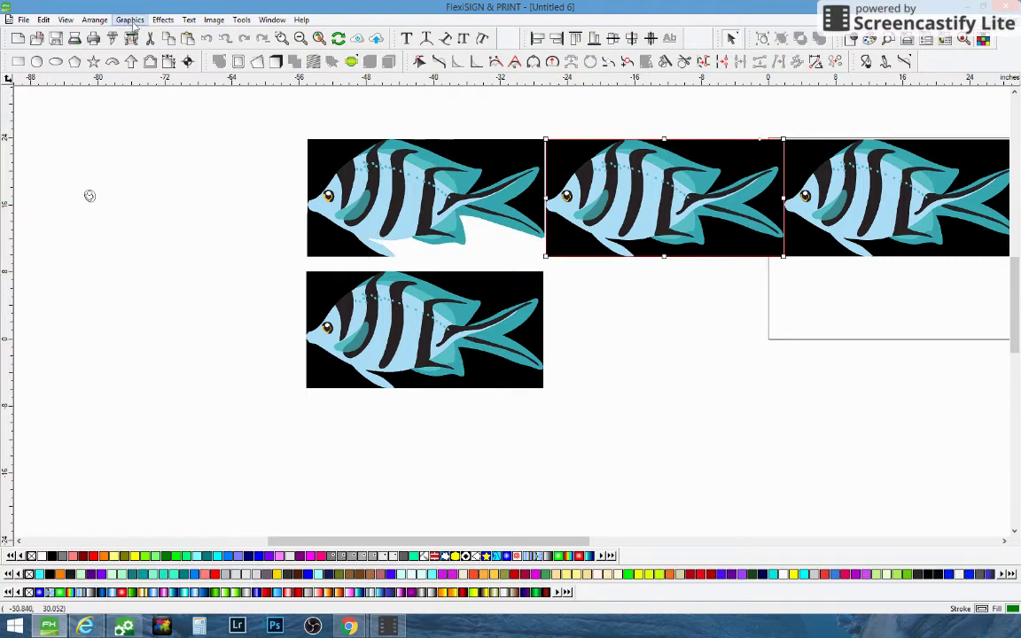
{"action": "left_click", "coordinate": [164, 20]}
{"action": "mouse_move", "coordinate": [209, 21]}
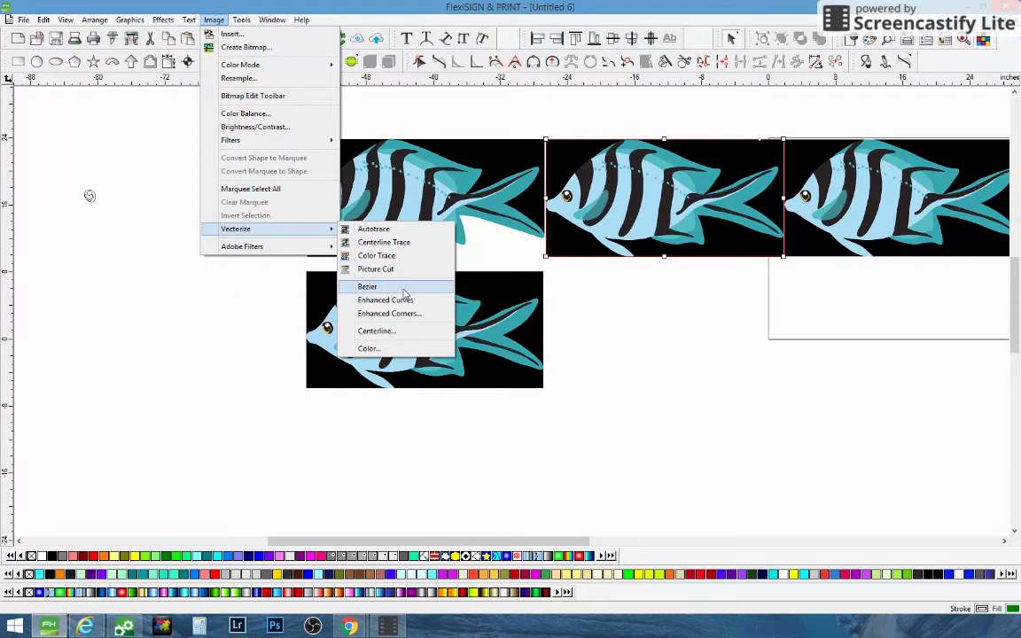
{"action": "left_click", "coordinate": [404, 289]}
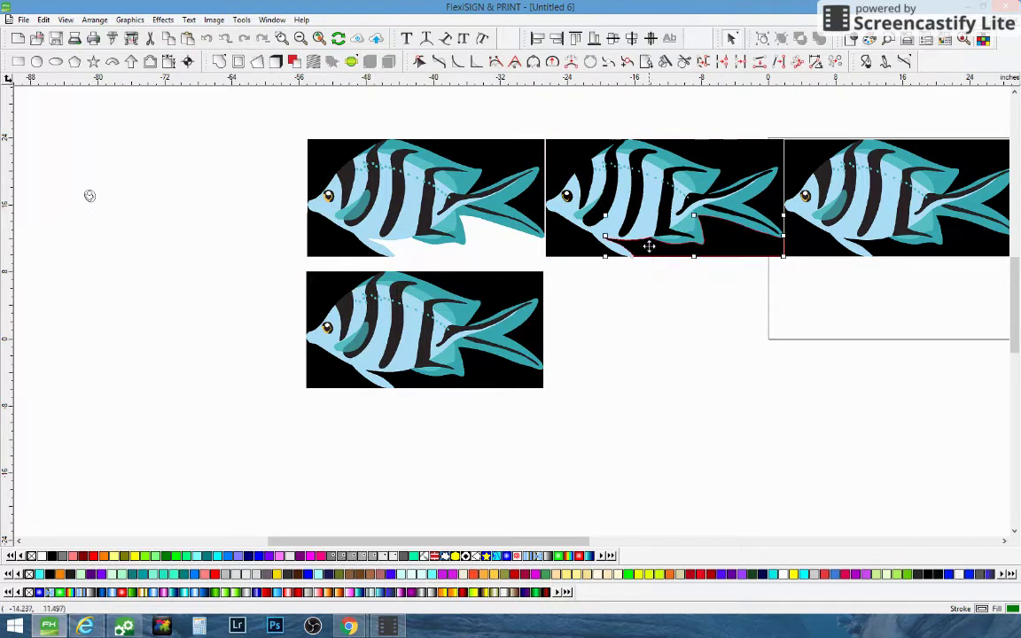
- Pull the lower black Bezier shape and the fish bitmap down, away from the remaining Bezier outlines
{"action": "left_click_drag", "start_coordinate": [650, 247], "coordinate": [652, 404]}
{"action": "left_click", "coordinate": [641, 193]}
{"action": "left_click_drag", "start_coordinate": [642, 194], "coordinate": [665, 507]}
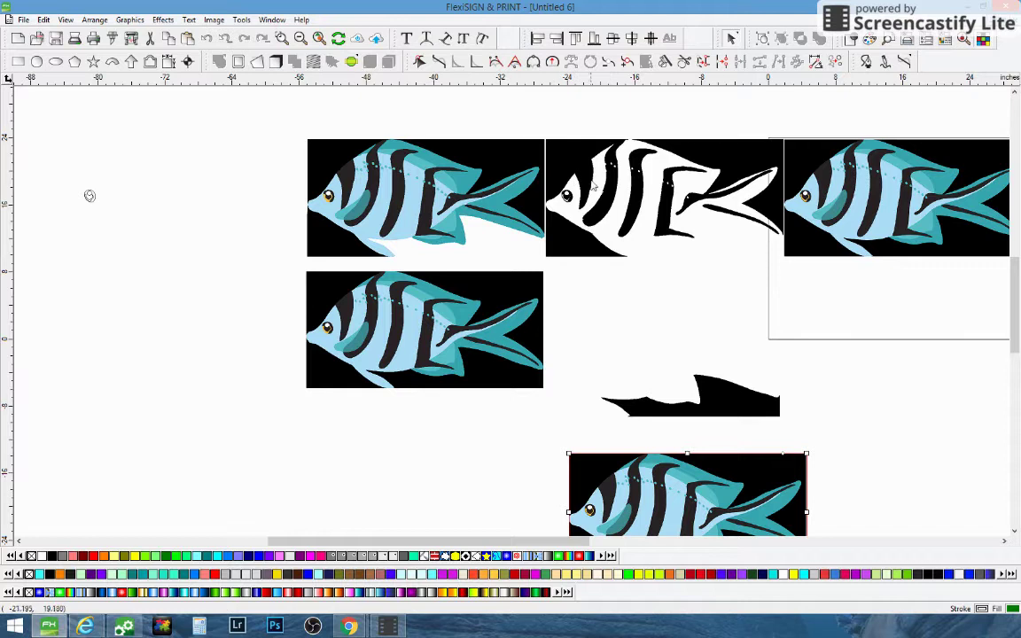
- Delete all the Bezier-traced black shapes, including the leftover eye pieces
{"action": "left_click_drag", "start_coordinate": [581, 119], "coordinate": [768, 427]}
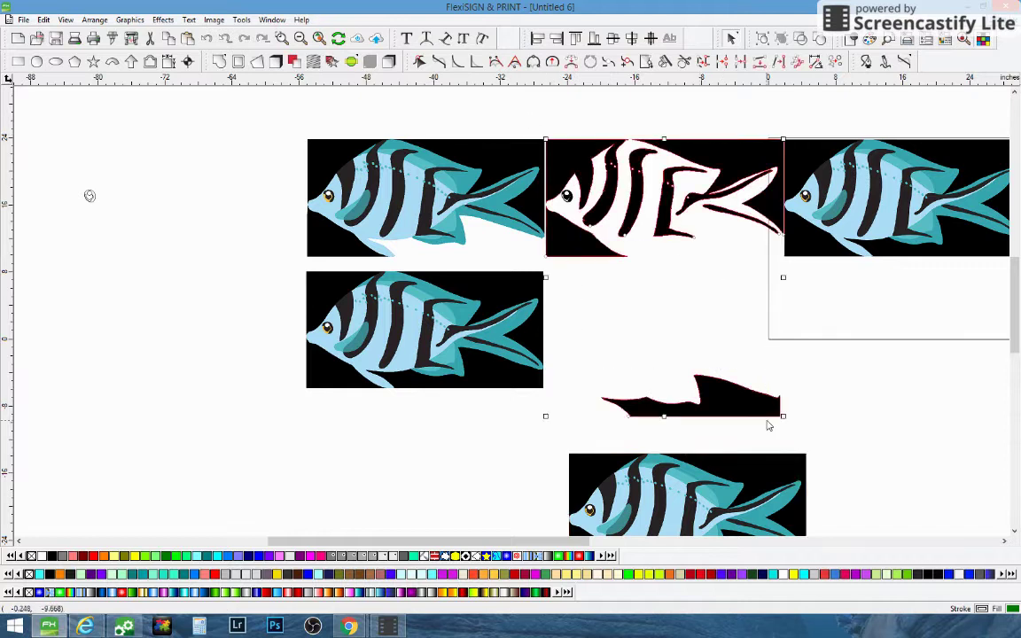
{"action": "key", "text": "Delete"}
{"action": "left_click_drag", "start_coordinate": [510, 173], "coordinate": [567, 225]}
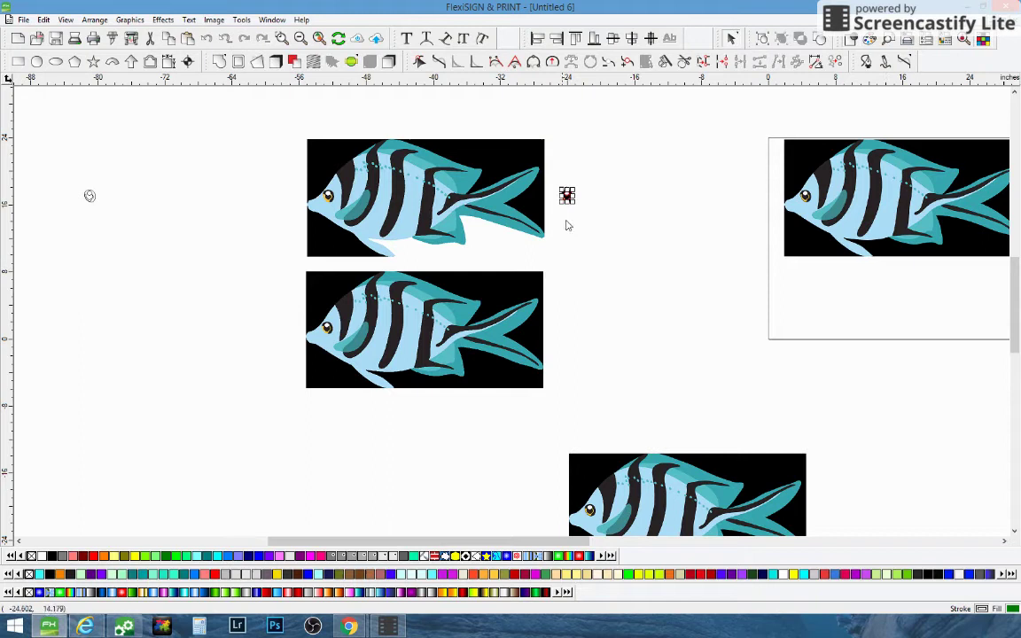
{"action": "left_click_drag", "start_coordinate": [112, 173], "coordinate": [77, 243]}
{"action": "key", "text": "Delete"}
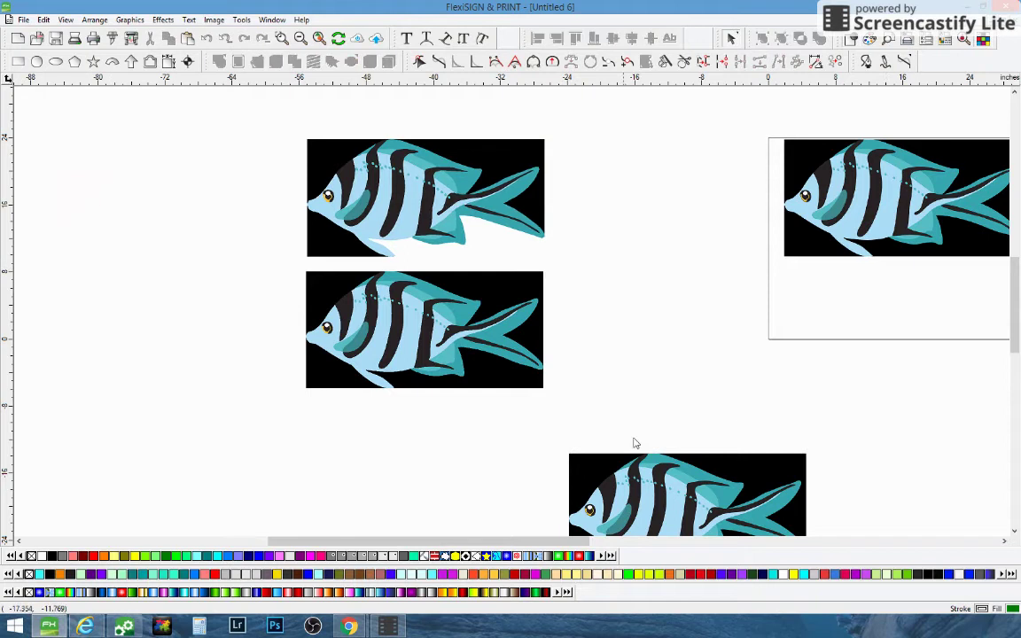
- Delete the fish bitmap pulled out of the row and the remaining fish bitmap over the page
{"action": "left_click_drag", "start_coordinate": [541, 448], "coordinate": [806, 395]}
{"action": "left_click_drag", "start_coordinate": [730, 130], "coordinate": [962, 275]}
{"action": "key", "text": "Delete"}
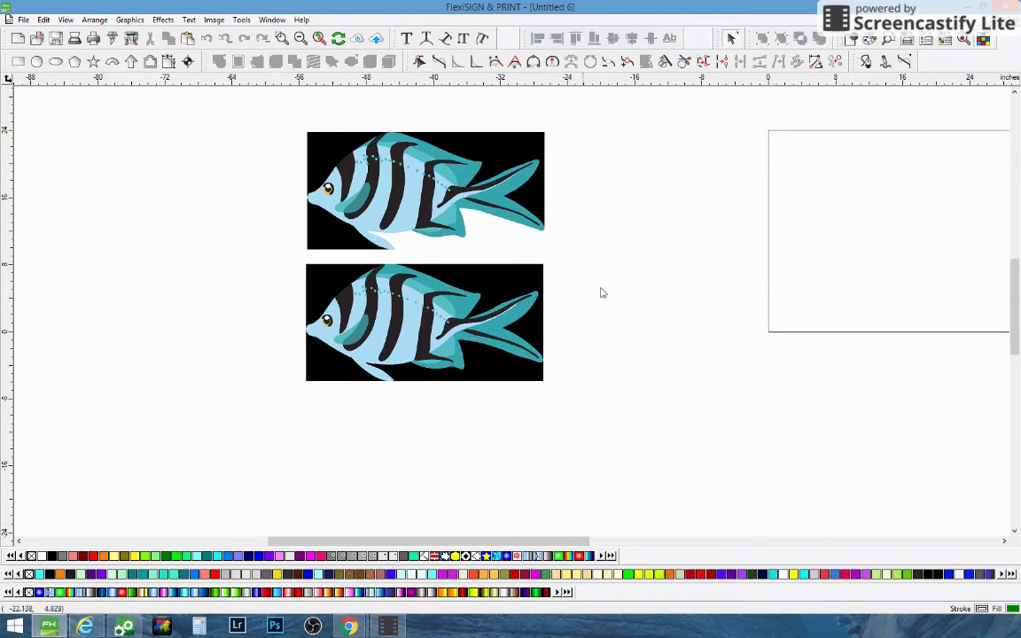
- Delete the color-traced fish and move the one remaining fish bitmap up into its place
{"action": "left_click_drag", "start_coordinate": [475, 312], "coordinate": [356, 351]}
{"action": "left_click_drag", "start_coordinate": [212, 125], "coordinate": [613, 257]}
{"action": "key", "text": "Delete"}
{"action": "left_click", "coordinate": [290, 378]}
{"action": "left_click_drag", "start_coordinate": [290, 378], "coordinate": [391, 248]}
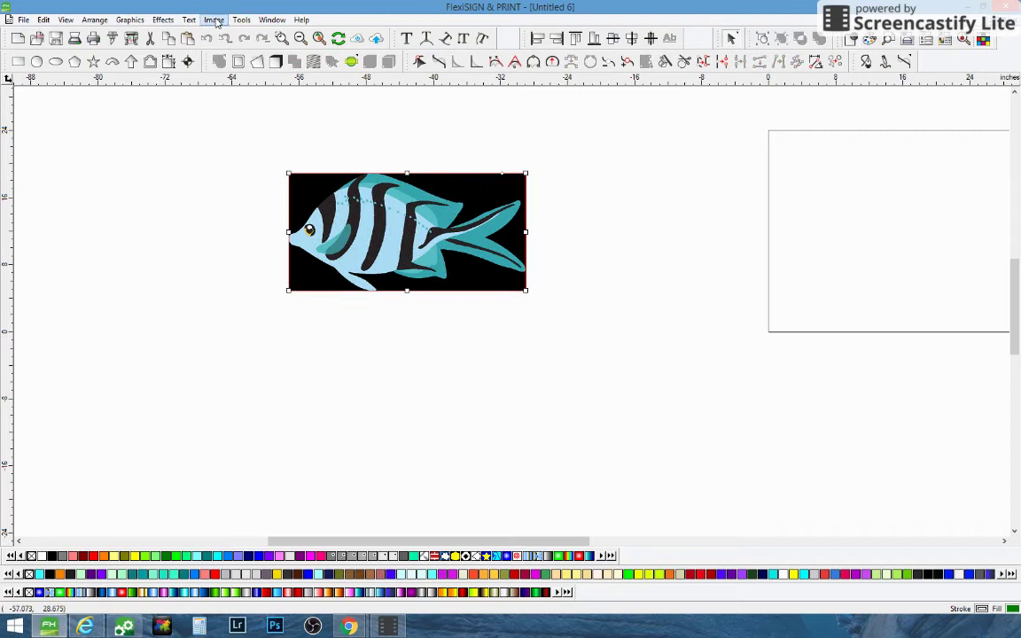
- Set up a Color Trace for the remaining fish bitmap with posterizing on, the More edge filter and 12 colors
{"action": "left_click", "coordinate": [214, 19]}
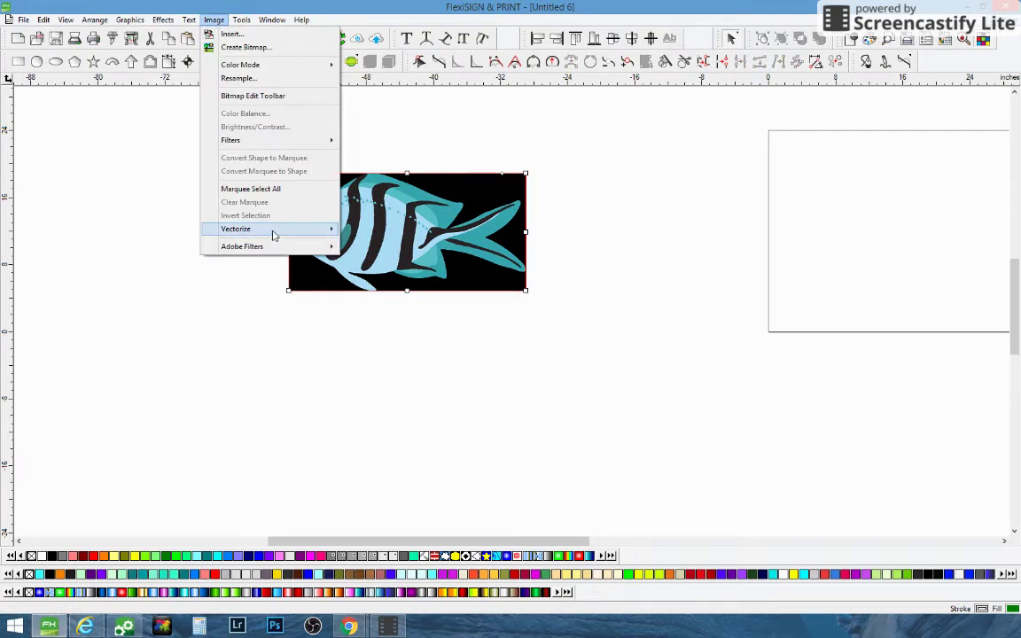
{"action": "mouse_move", "coordinate": [275, 234]}
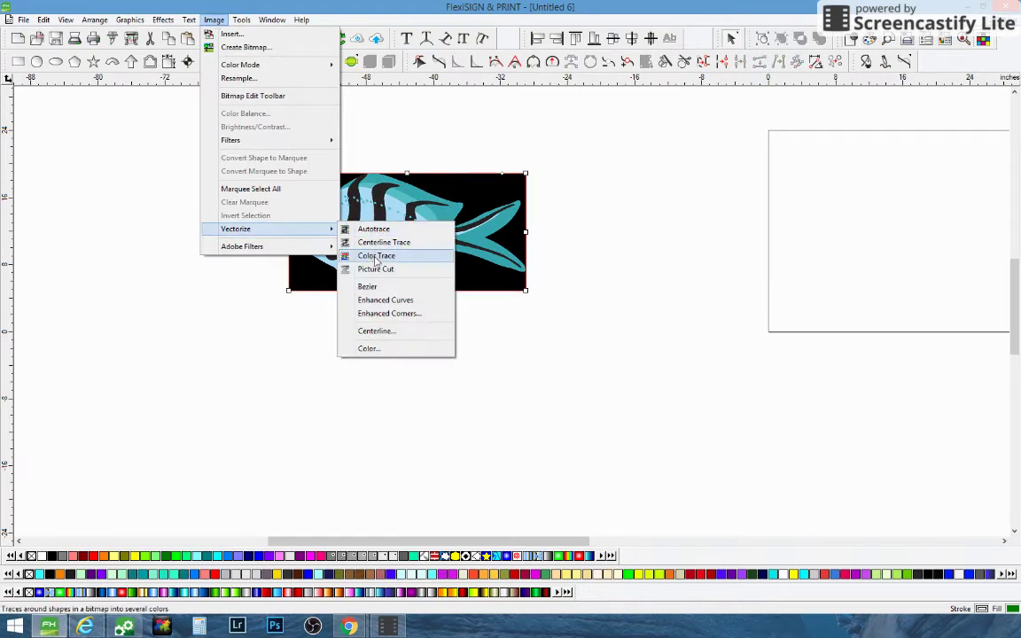
{"action": "left_click", "coordinate": [377, 256]}
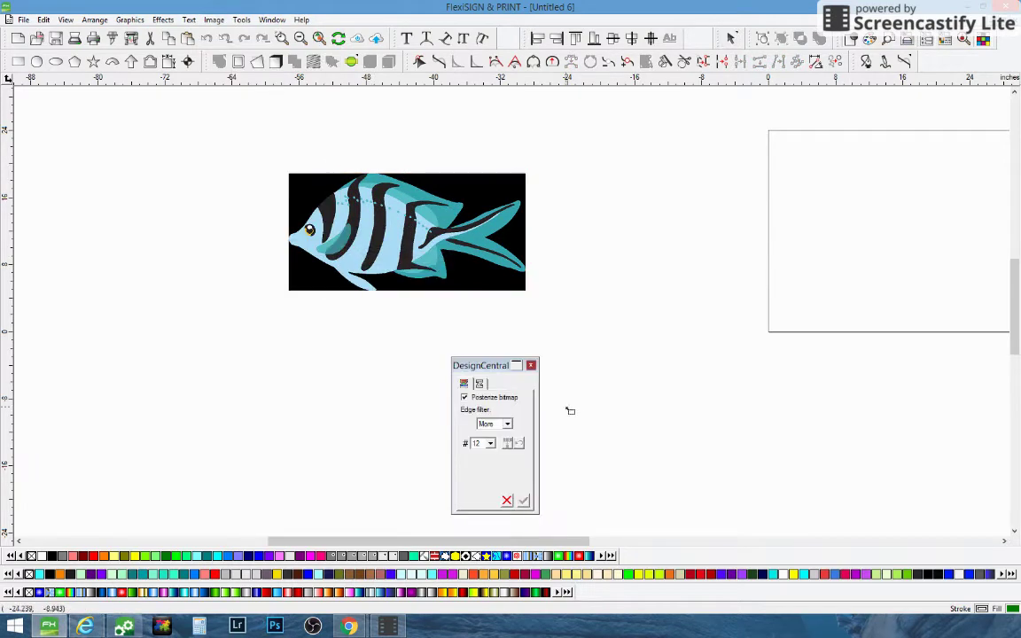
{"action": "left_click", "coordinate": [507, 426]}
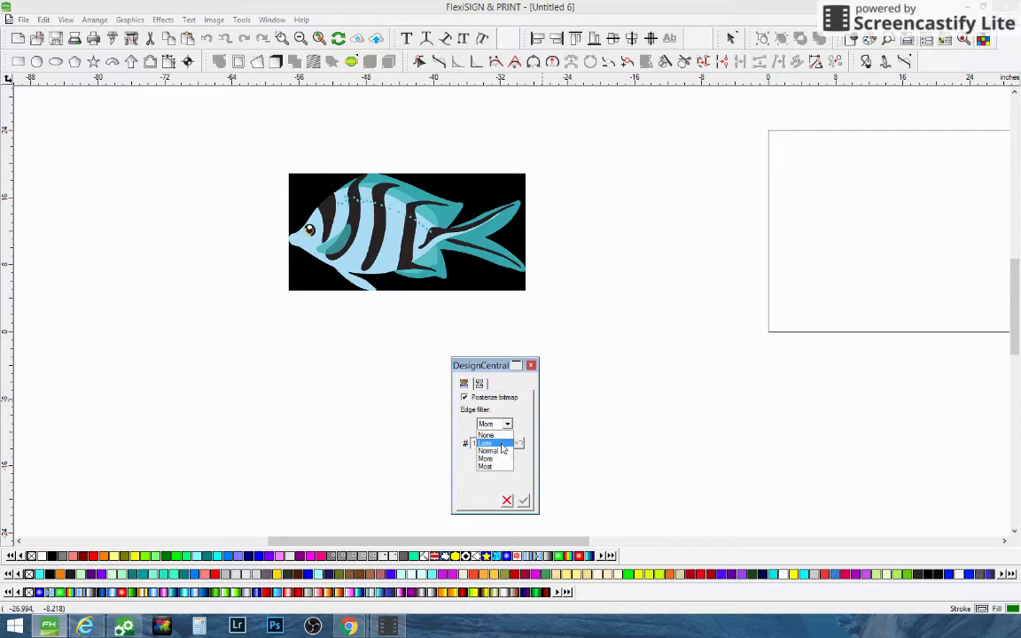
{"action": "left_click", "coordinate": [502, 461]}
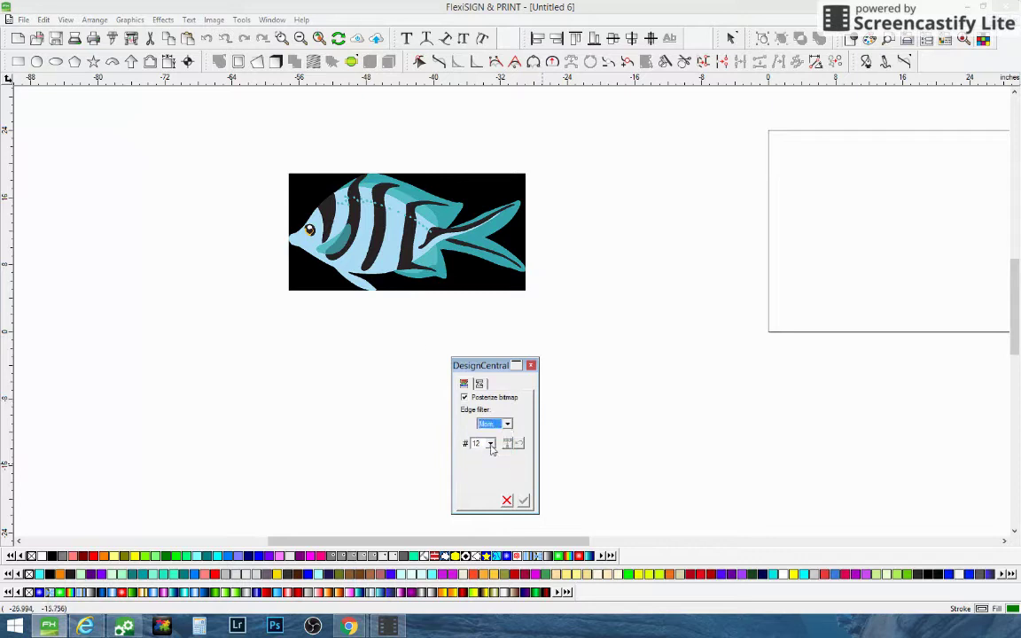
{"action": "left_click", "coordinate": [490, 444]}
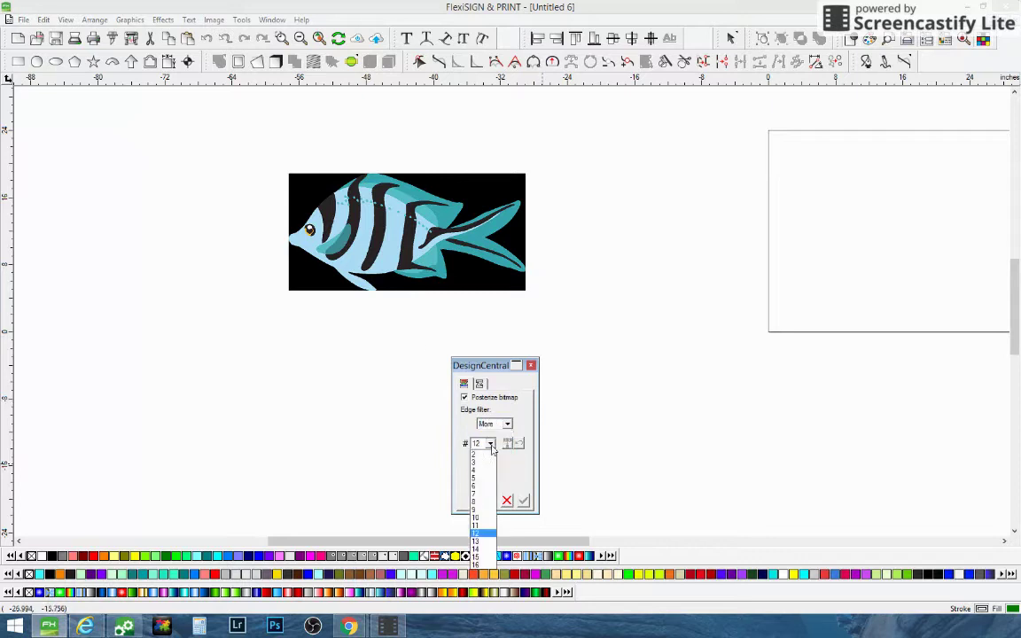
{"action": "left_click", "coordinate": [486, 535]}
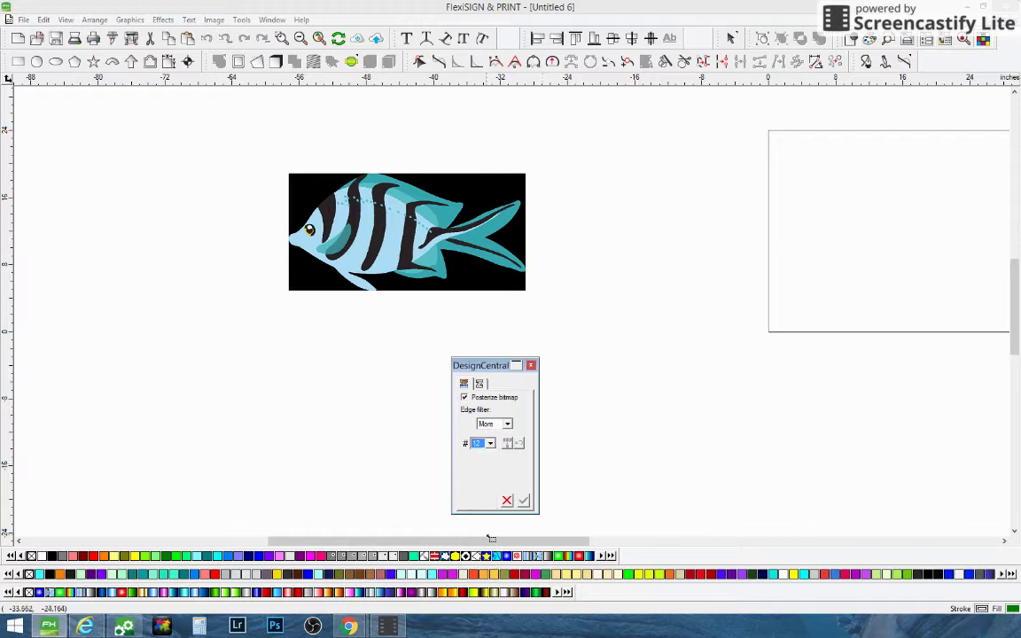
- Color Trace the whole fish bitmap with the black background color included, and leave the tool
{"action": "left_click_drag", "start_coordinate": [268, 165], "coordinate": [543, 303]}
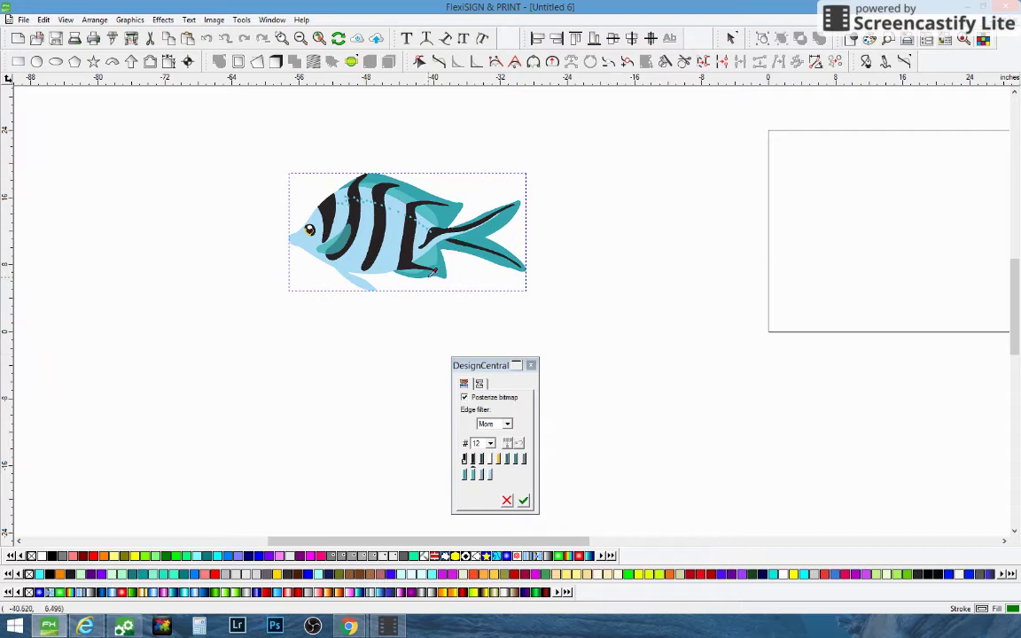
{"action": "left_click", "coordinate": [465, 461]}
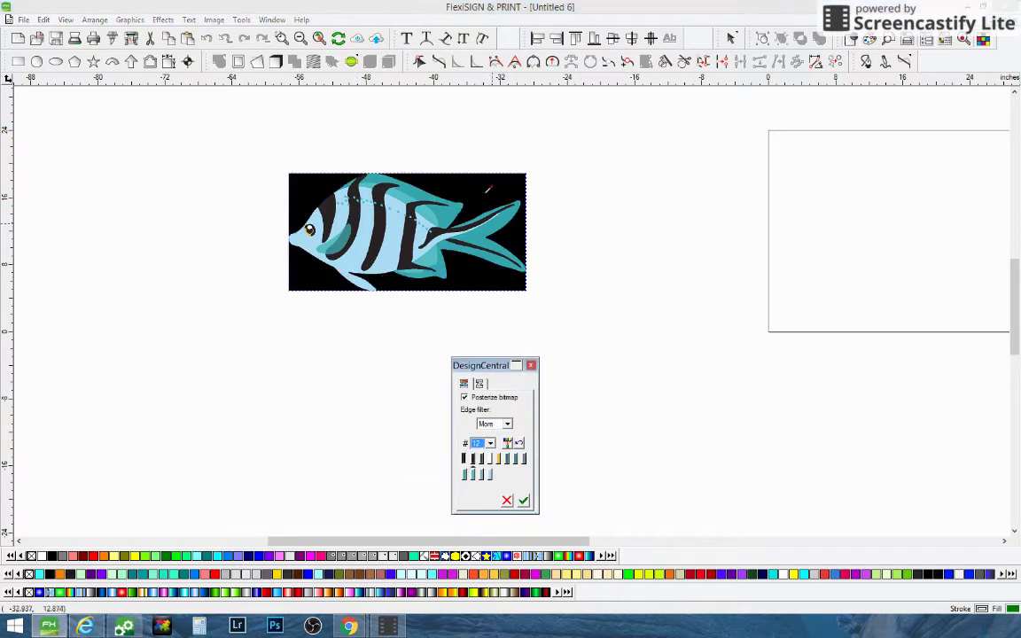
{"action": "left_click", "coordinate": [524, 501]}
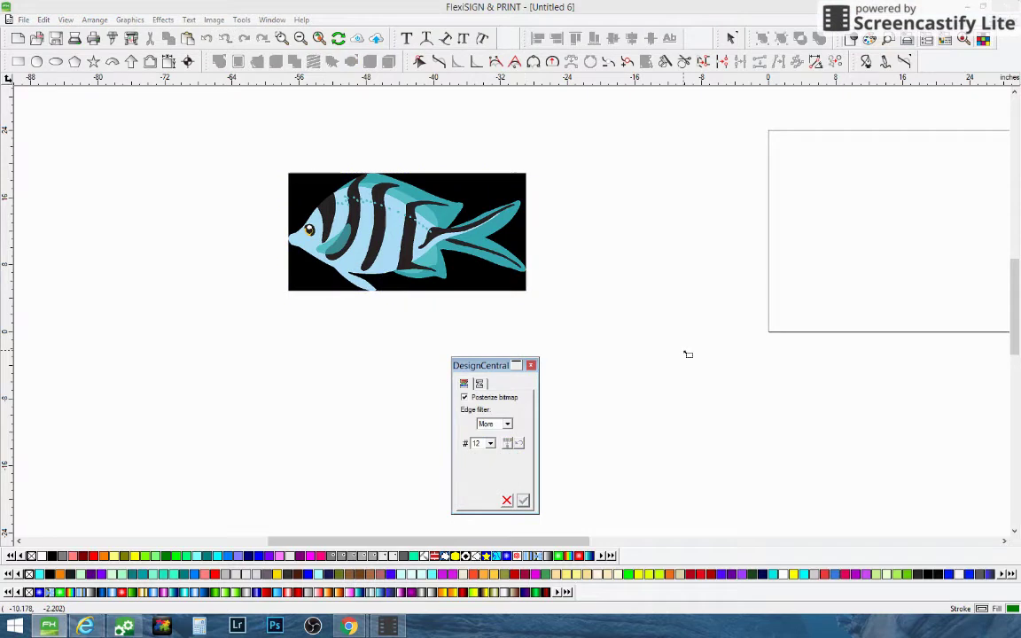
{"action": "right_click", "coordinate": [619, 295]}
{"action": "left_click", "coordinate": [656, 299]}
{"action": "left_click", "coordinate": [531, 366]}
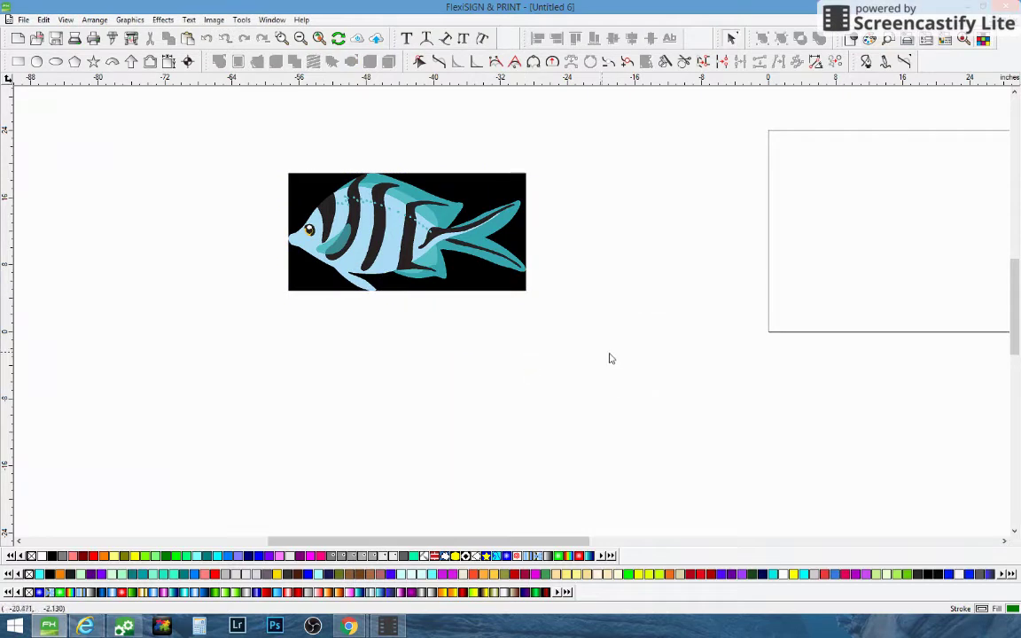
- Move the fish bitmap straight down until it sits just below its color-traced copy
{"action": "left_click", "coordinate": [281, 38]}
{"action": "left_click_drag", "start_coordinate": [256, 162], "coordinate": [556, 314]}
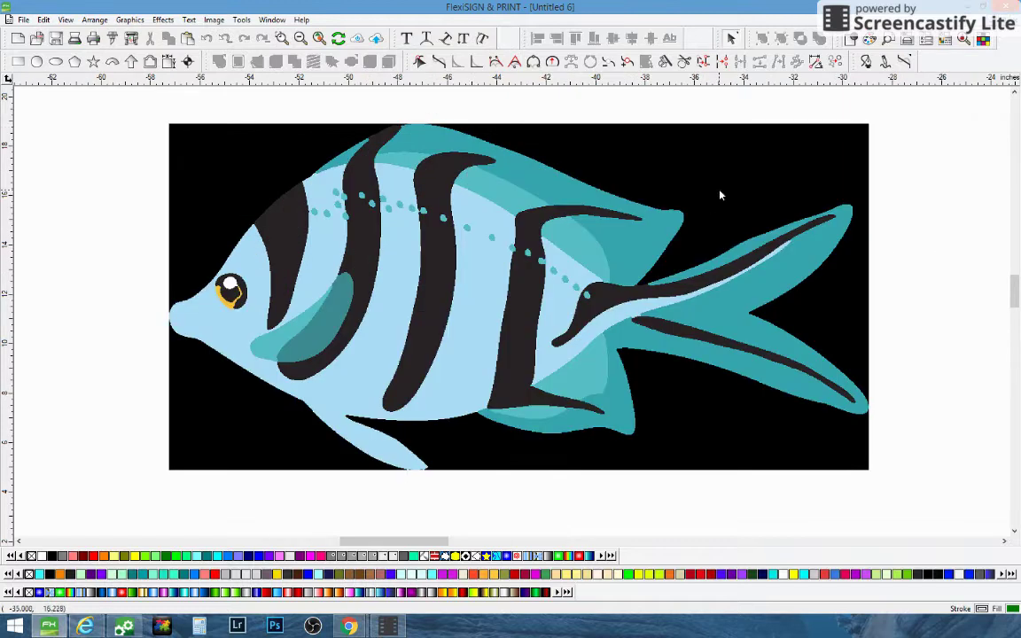
{"action": "left_click", "coordinate": [692, 371]}
{"action": "left_click_drag", "start_coordinate": [693, 371], "coordinate": [725, 524]}
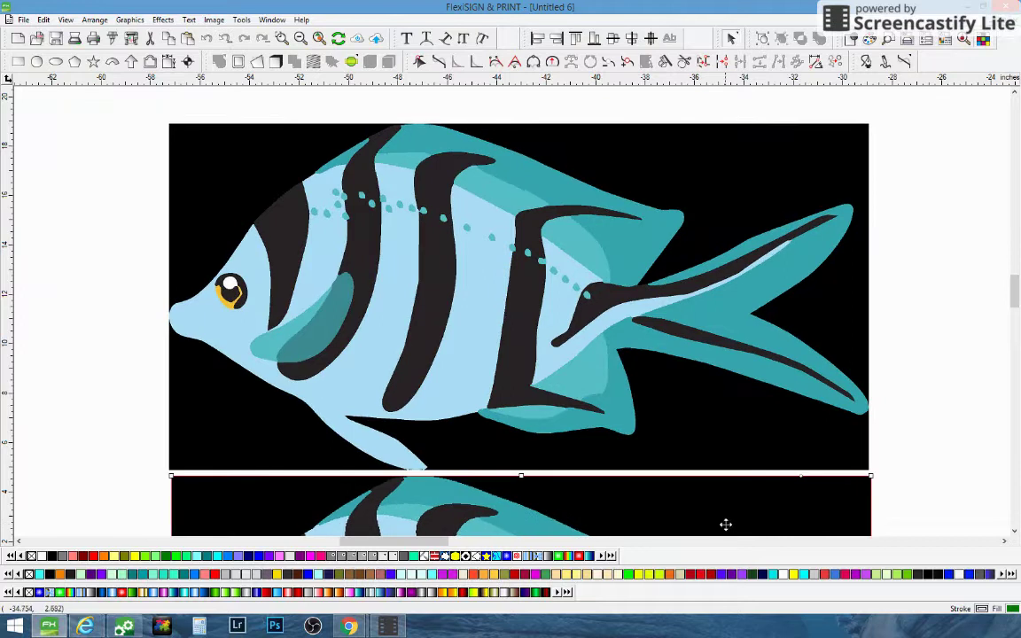
- Compare the traced fish with the bitmap below by selecting their black background areas
{"action": "left_click", "coordinate": [320, 41]}
{"action": "left_click", "coordinate": [684, 290]}
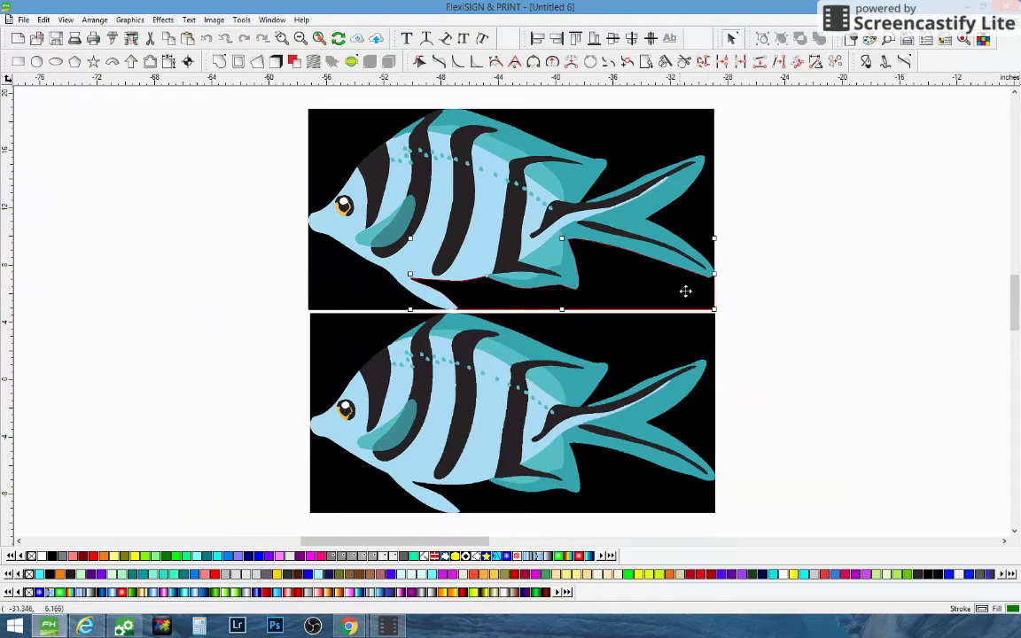
{"action": "left_click", "coordinate": [621, 359]}
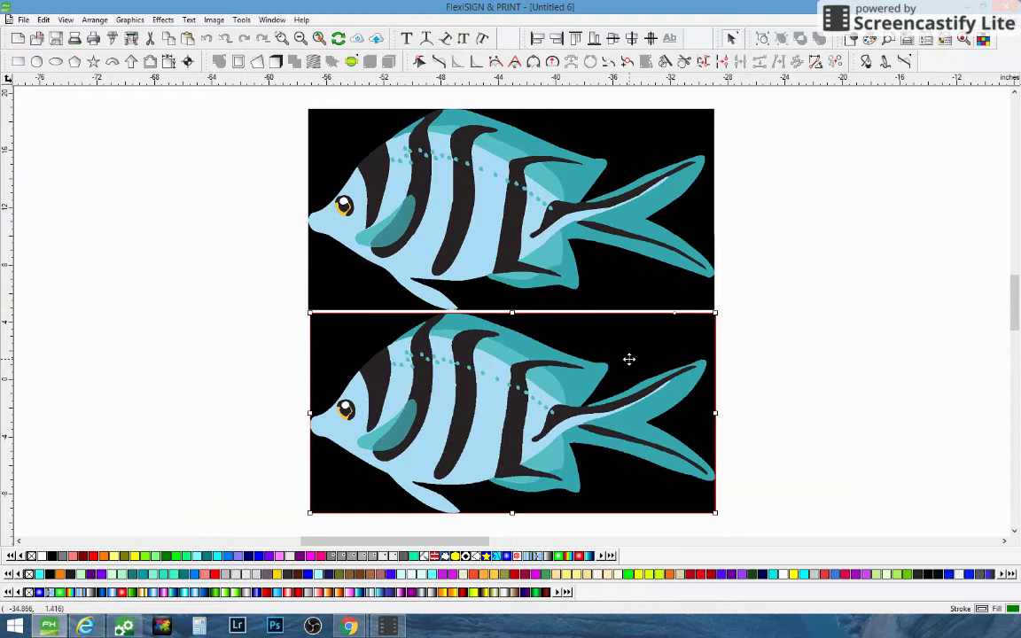
{"action": "left_click", "coordinate": [631, 292]}
{"action": "left_click", "coordinate": [767, 246]}
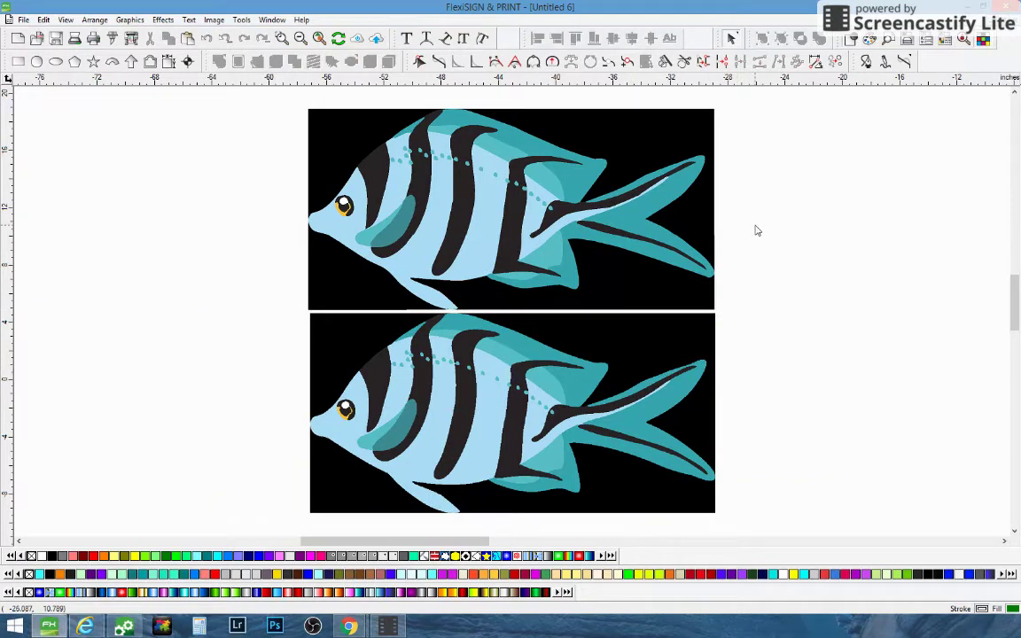
- Delete the four black background pieces around the color-traced fish
{"action": "left_click", "coordinate": [635, 144]}
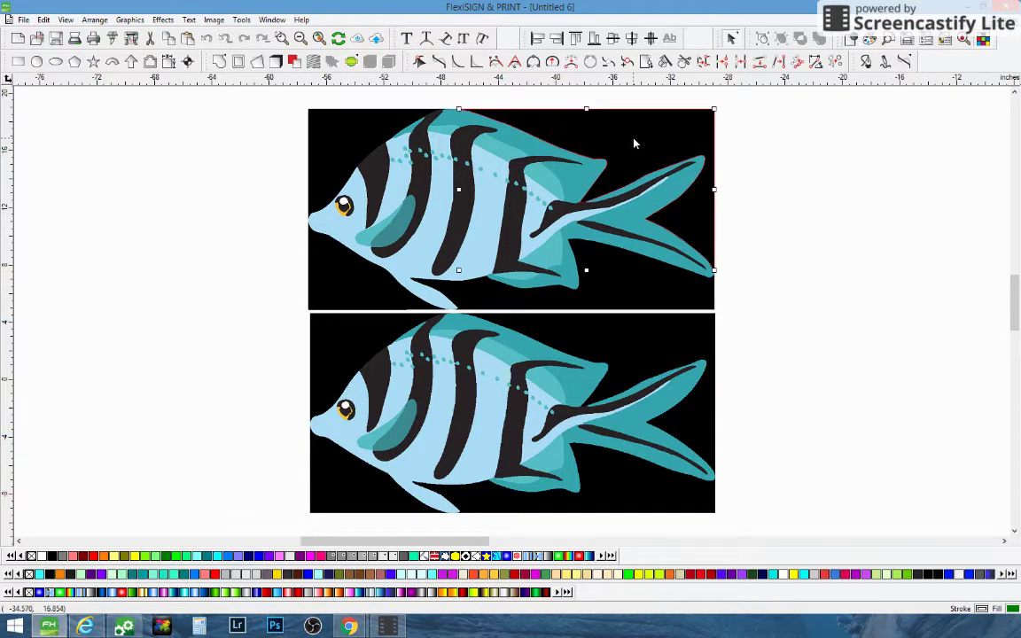
{"action": "key", "text": "Delete"}
{"action": "left_click", "coordinate": [340, 158]}
{"action": "key", "text": "Delete"}
{"action": "left_click", "coordinate": [351, 294]}
{"action": "key", "text": "Delete"}
{"action": "left_click", "coordinate": [476, 298]}
{"action": "key", "text": "Delete"}
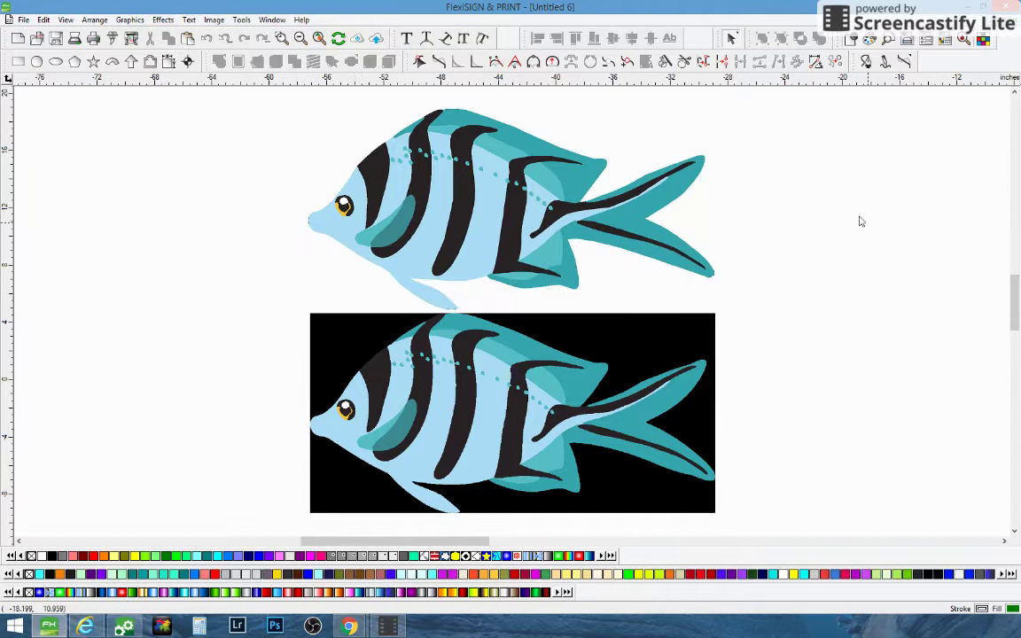
- Move the fish bitmap farther down and slightly right, away from the color-traced fish
{"action": "left_click", "coordinate": [550, 332]}
{"action": "left_click_drag", "start_coordinate": [549, 332], "coordinate": [599, 446]}
{"action": "left_click", "coordinate": [724, 409]}
{"action": "left_click", "coordinate": [282, 38]}
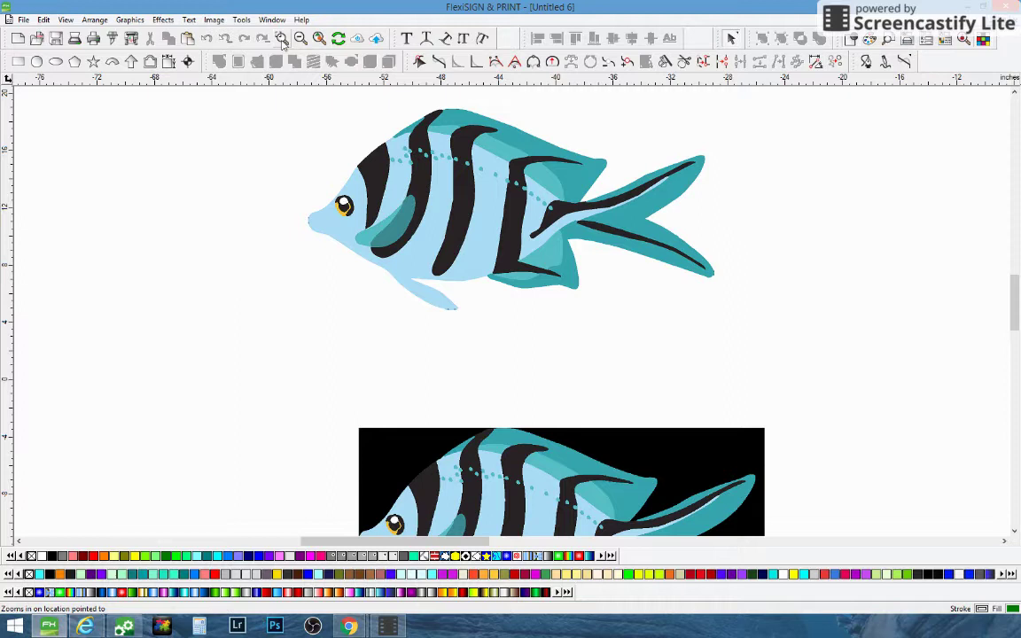
- Delete the stray dark fragments along the tip of the color-traced fish's snout
{"action": "left_click_drag", "start_coordinate": [249, 98], "coordinate": [738, 326]}
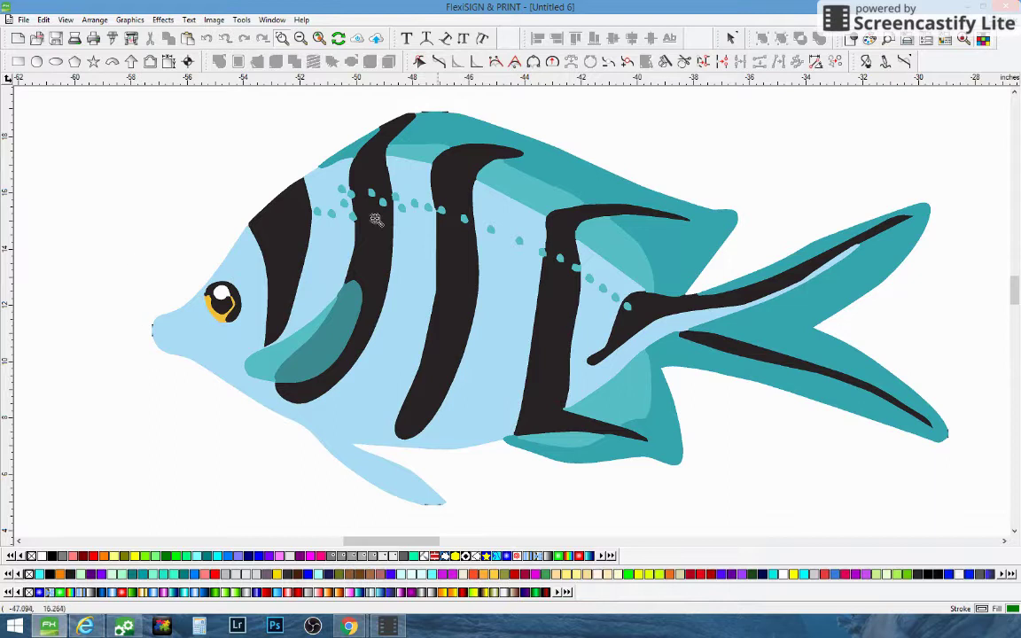
{"action": "left_click_drag", "start_coordinate": [136, 314], "coordinate": [177, 372]}
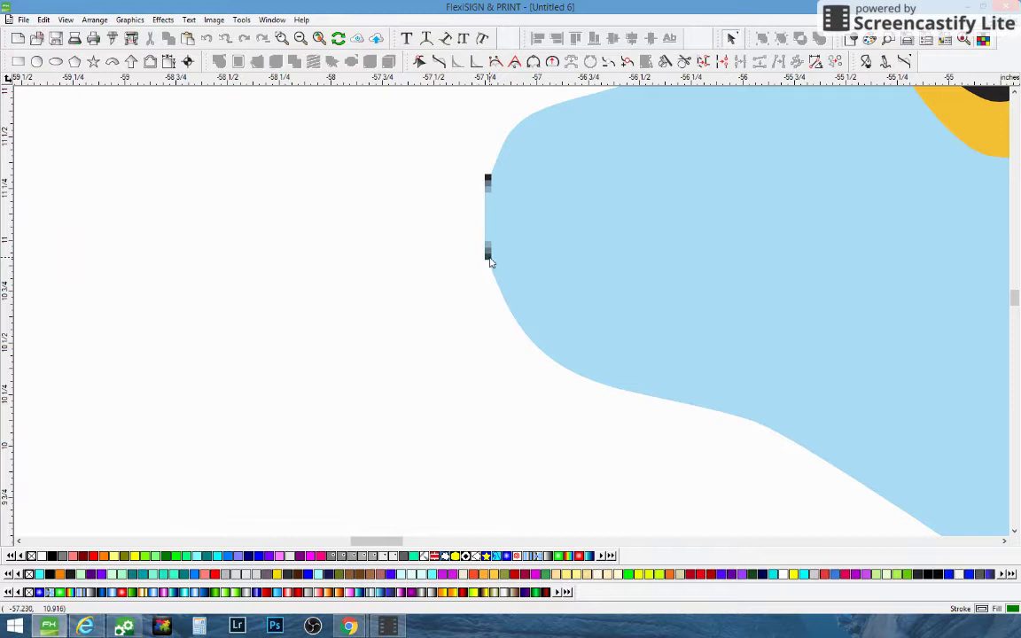
{"action": "left_click", "coordinate": [487, 257]}
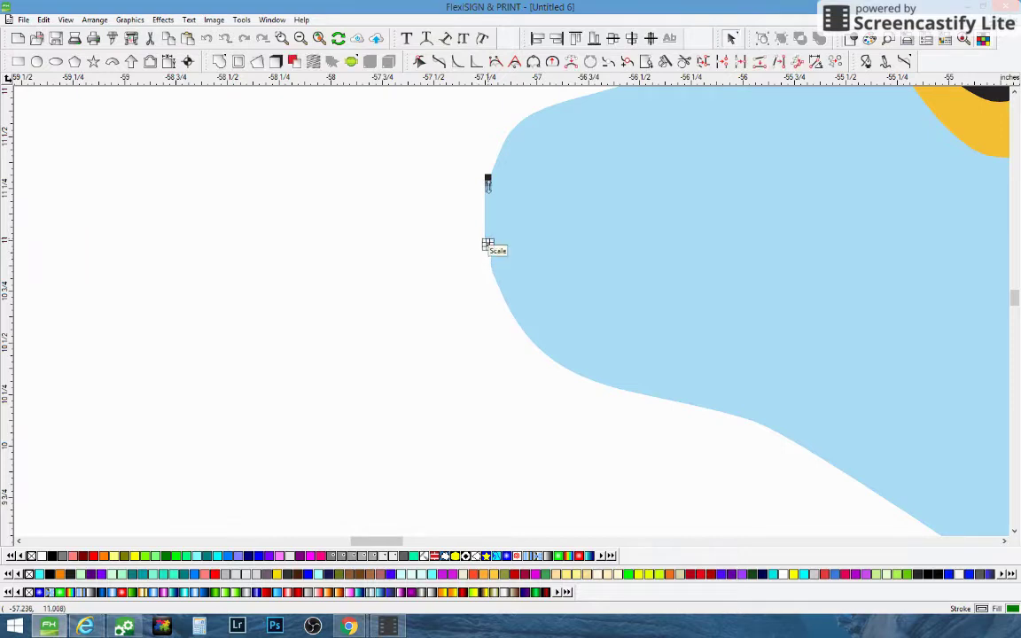
{"action": "left_click_drag", "start_coordinate": [487, 245], "coordinate": [487, 182]}
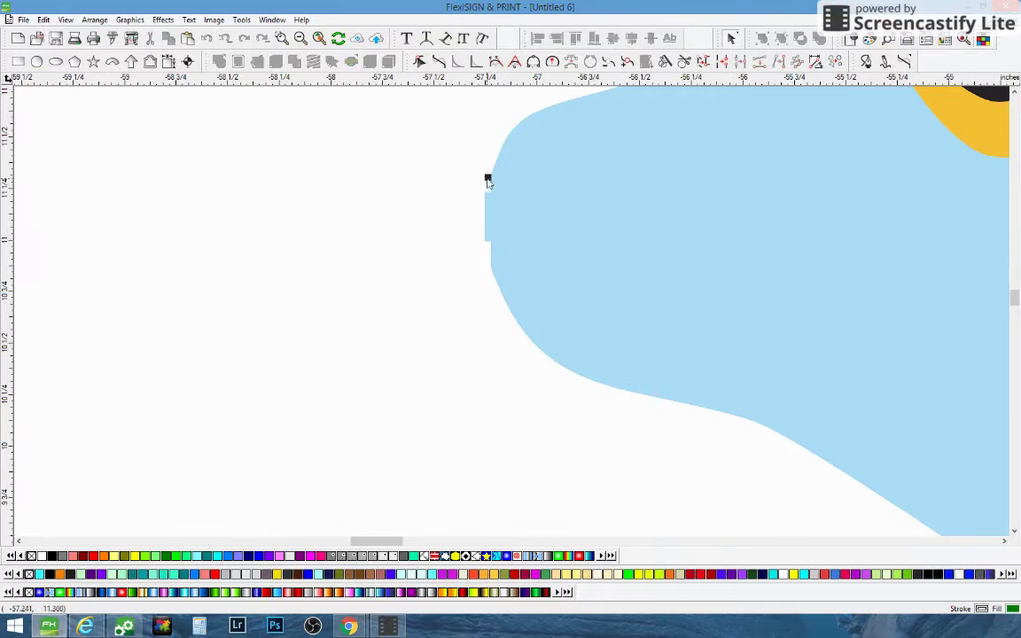
- Delete the stray dark fragments along the top edge of the traced fish's dorsal fin
{"action": "left_click", "coordinate": [301, 38]}
{"action": "left_click", "coordinate": [282, 39]}
{"action": "left_click_drag", "start_coordinate": [427, 110], "coordinate": [497, 137]}
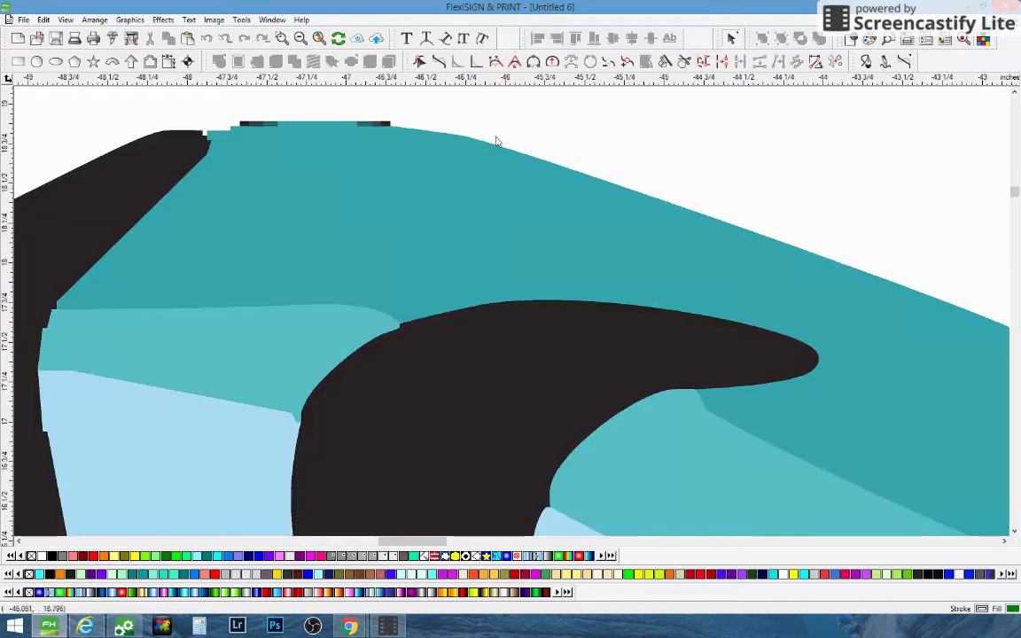
{"action": "left_click", "coordinate": [338, 111]}
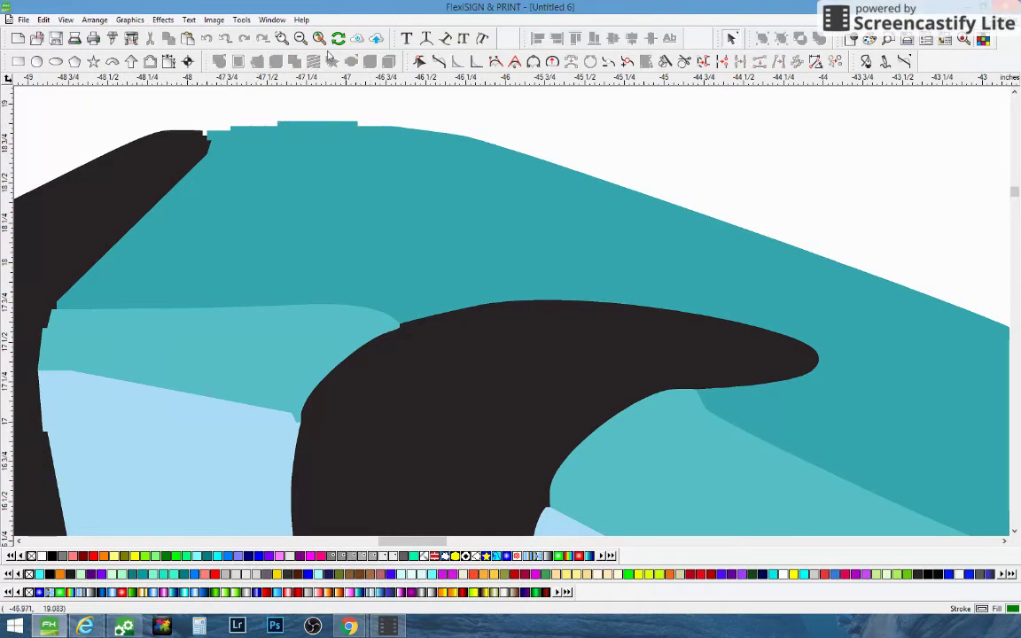
{"action": "left_click", "coordinate": [286, 38]}
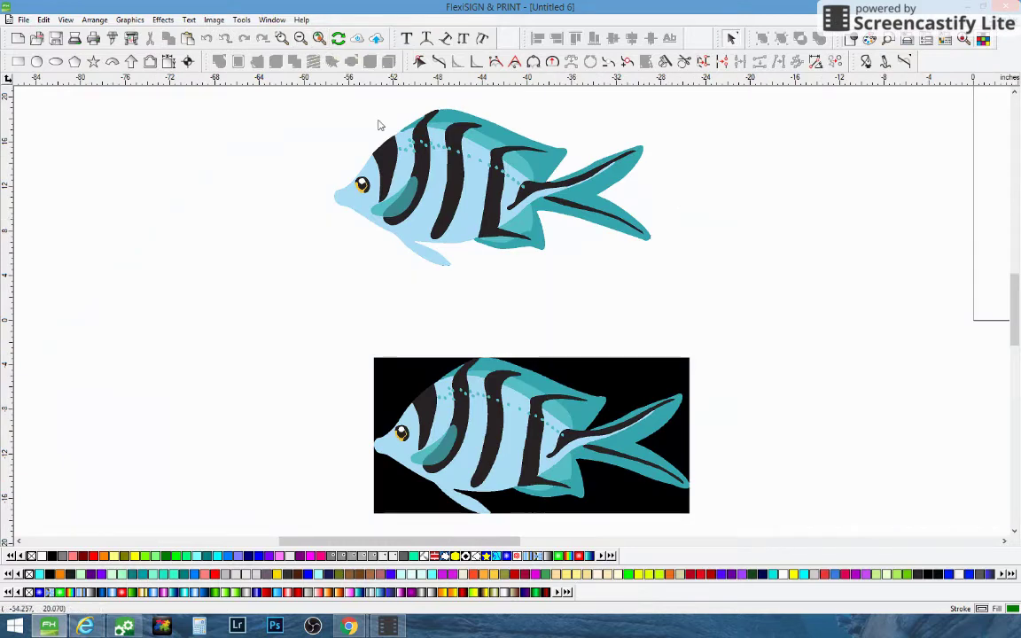
- Delete the stray dark fragments at the tip of the traced fish's lower tail lobe
{"action": "left_click", "coordinate": [282, 38]}
{"action": "left_click_drag", "start_coordinate": [272, 95], "coordinate": [690, 271]}
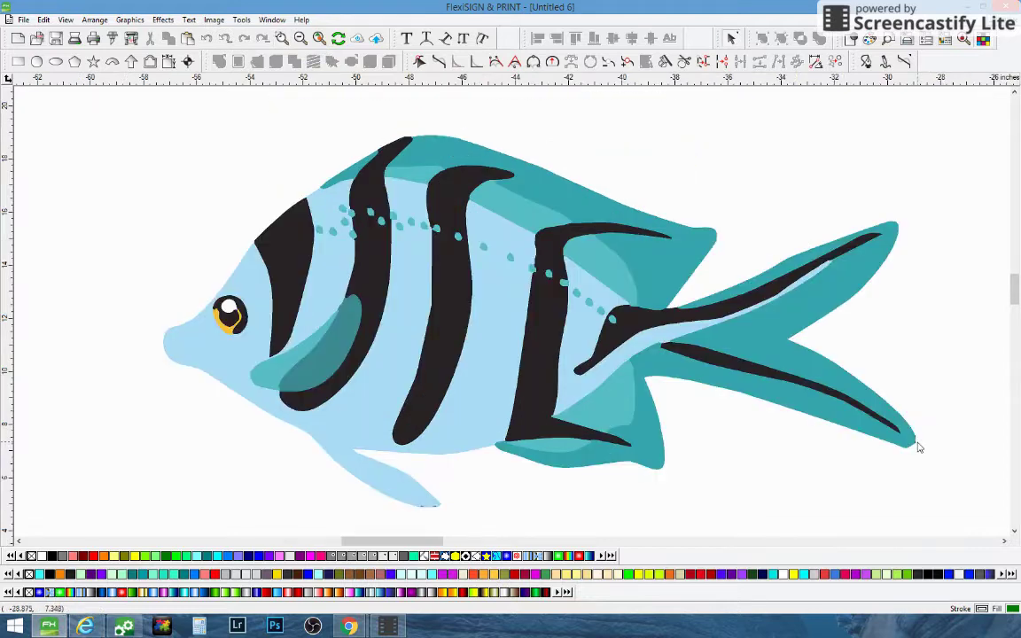
{"action": "left_click", "coordinate": [282, 39]}
{"action": "left_click_drag", "start_coordinate": [931, 416], "coordinate": [891, 456]}
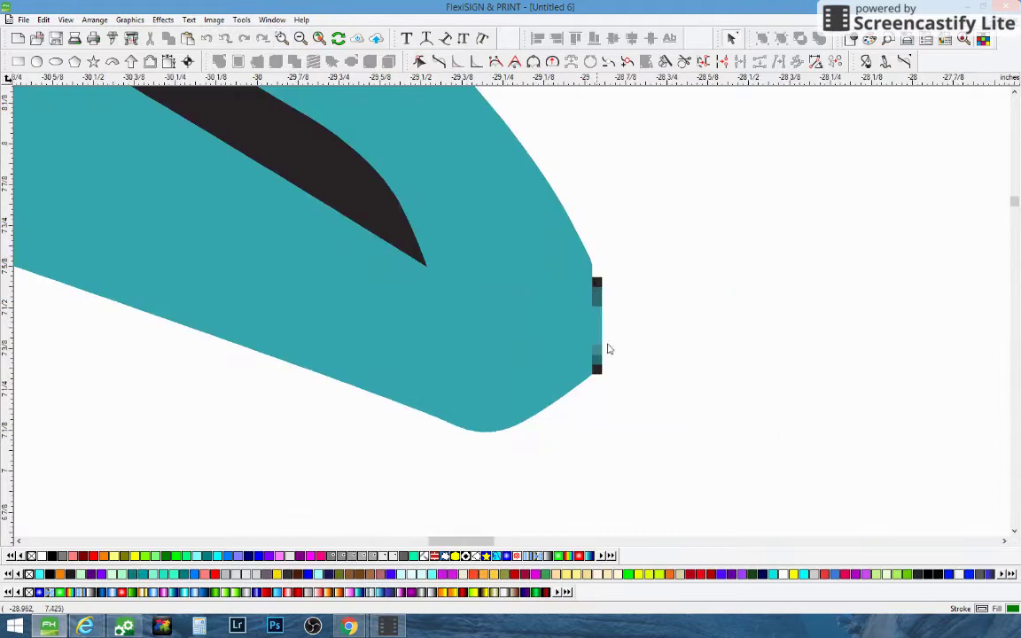
{"action": "left_click_drag", "start_coordinate": [598, 284], "coordinate": [597, 306]}
{"action": "left_click_drag", "start_coordinate": [600, 357], "coordinate": [597, 369]}
{"action": "left_click", "coordinate": [299, 39]}
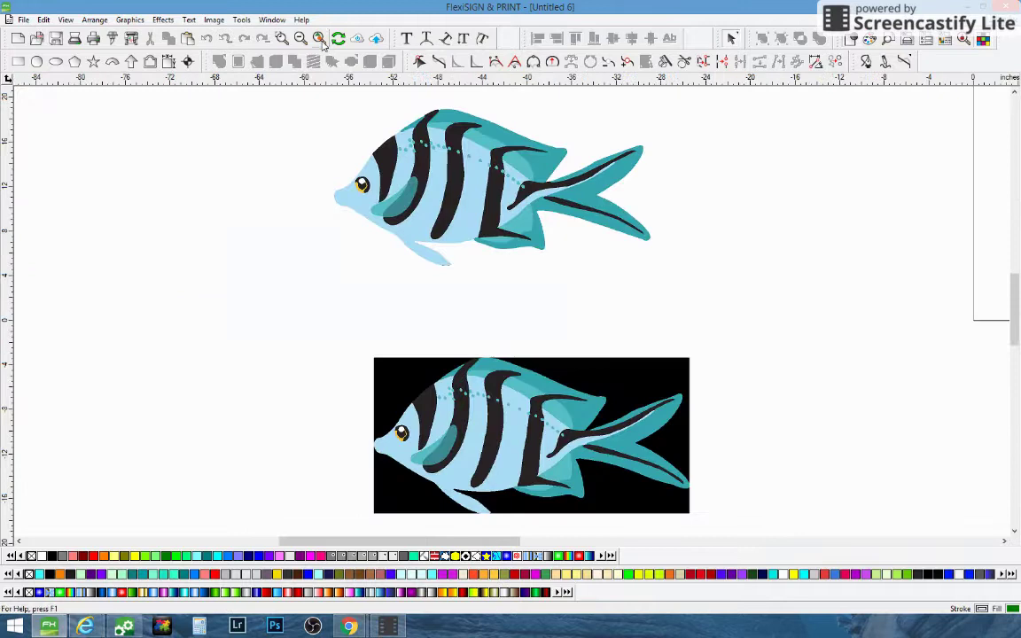
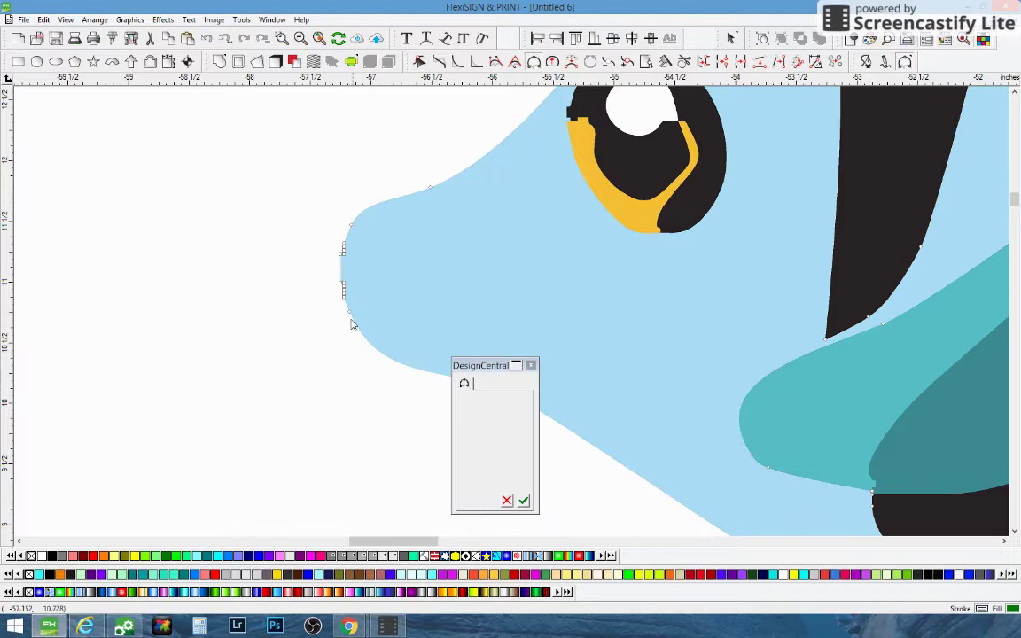
- Replace the uneven snout outline with one smooth arc bulging outward between a point above and a point below the mouth
{"action": "left_click", "coordinate": [356, 217]}
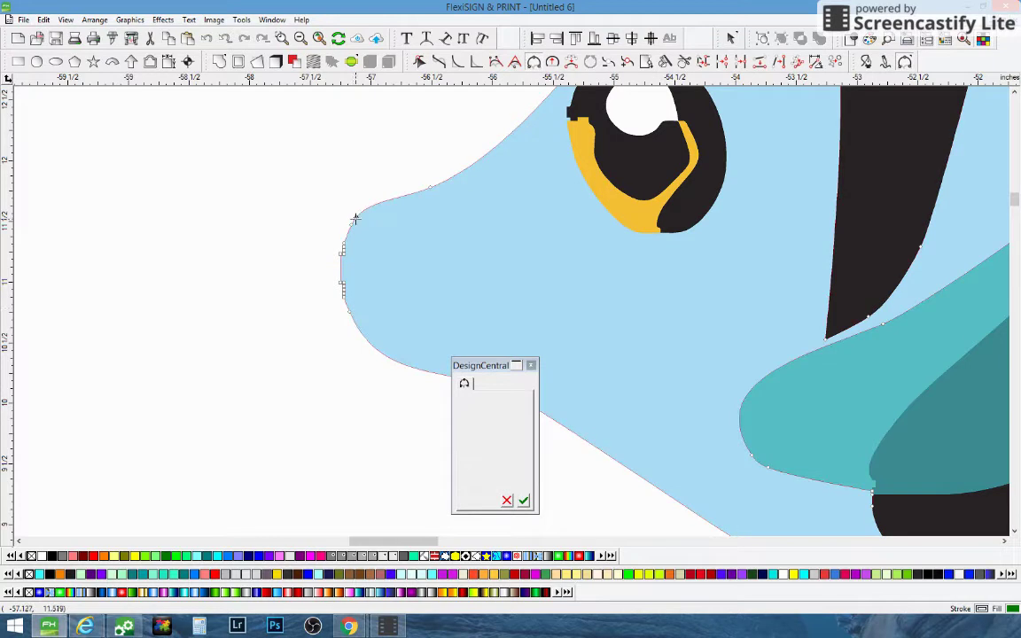
{"action": "left_click", "coordinate": [355, 325]}
{"action": "mouse_move", "coordinate": [339, 270]}
{"action": "left_mouse_down"}
{"action": "mouse_move", "coordinate": [260, 270]}
{"action": "mouse_move", "coordinate": [349, 282]}
{"action": "mouse_move", "coordinate": [338, 286]}
{"action": "left_mouse_up"}
{"action": "left_click", "coordinate": [524, 502]}
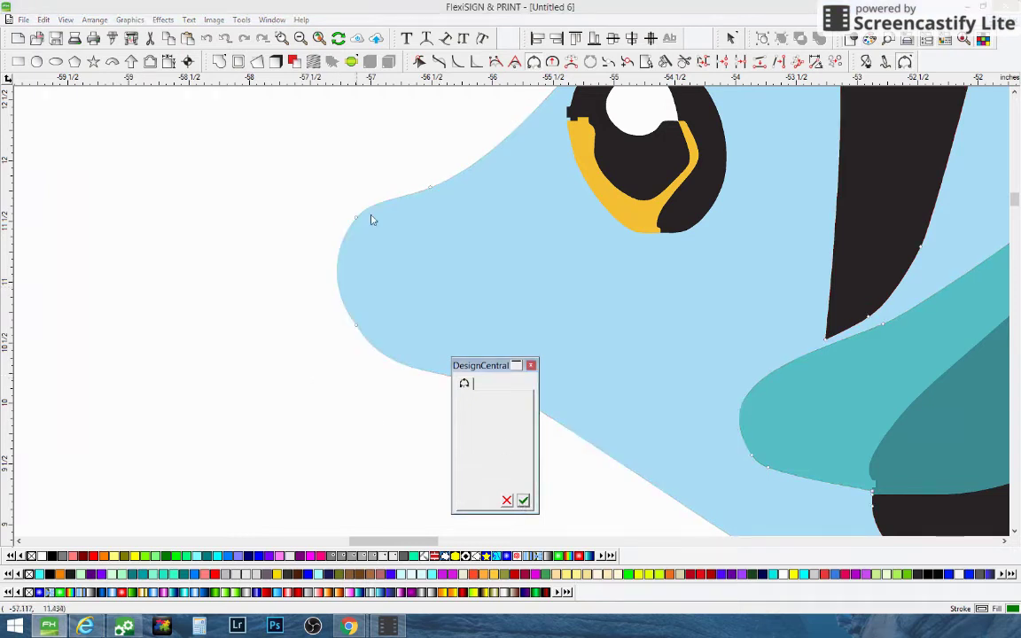
- Replace the stepped notch on the snout-facing edge of the black eye shape with a smooth arc
{"action": "left_click", "coordinate": [282, 38]}
{"action": "left_click_drag", "start_coordinate": [496, 106], "coordinate": [684, 216]}
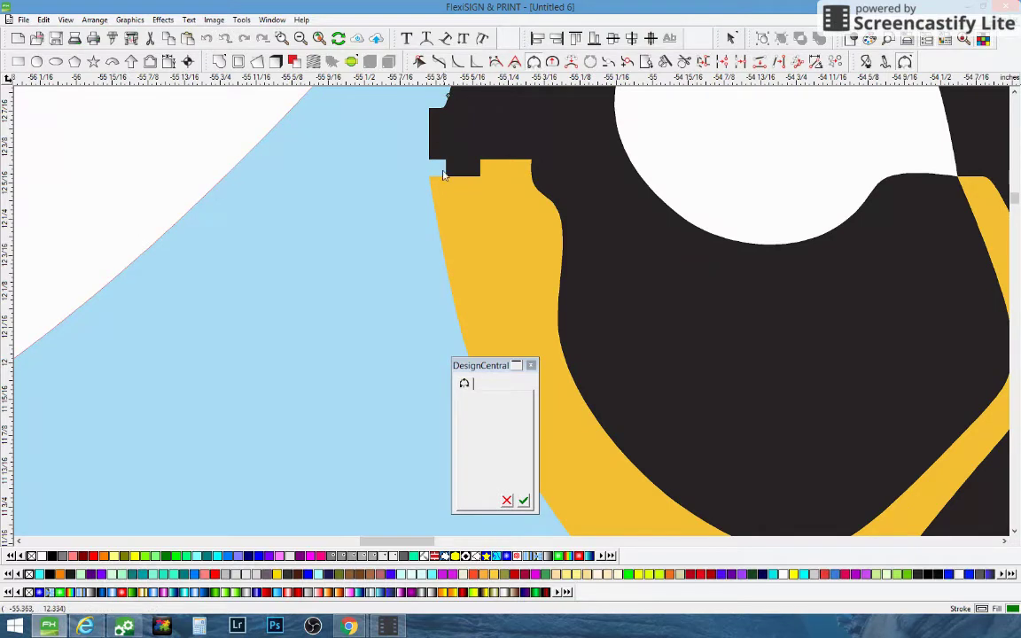
{"action": "left_click", "coordinate": [524, 501]}
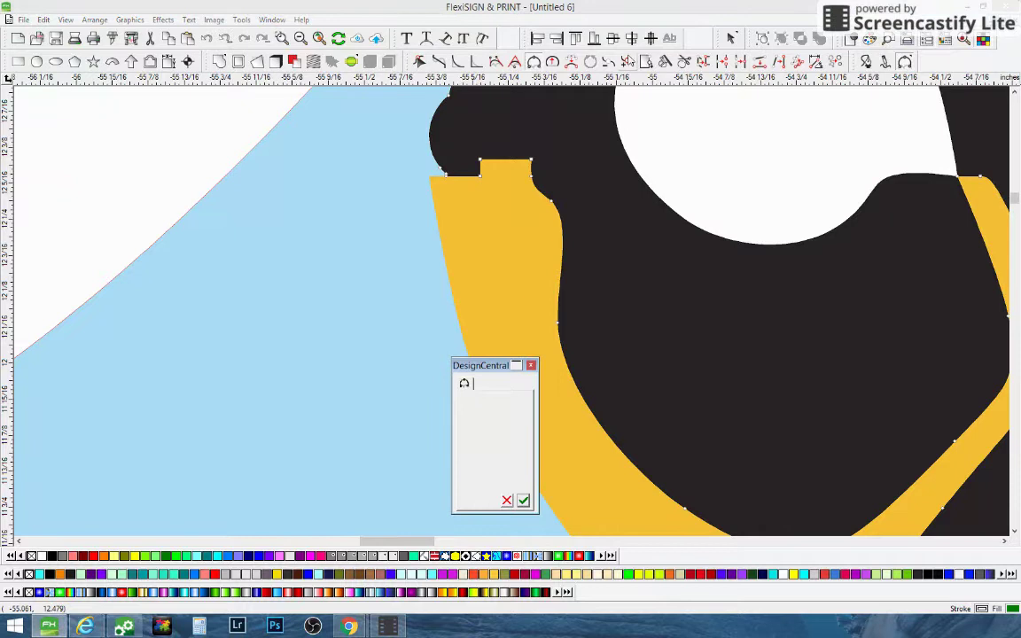
{"action": "left_click", "coordinate": [282, 38]}
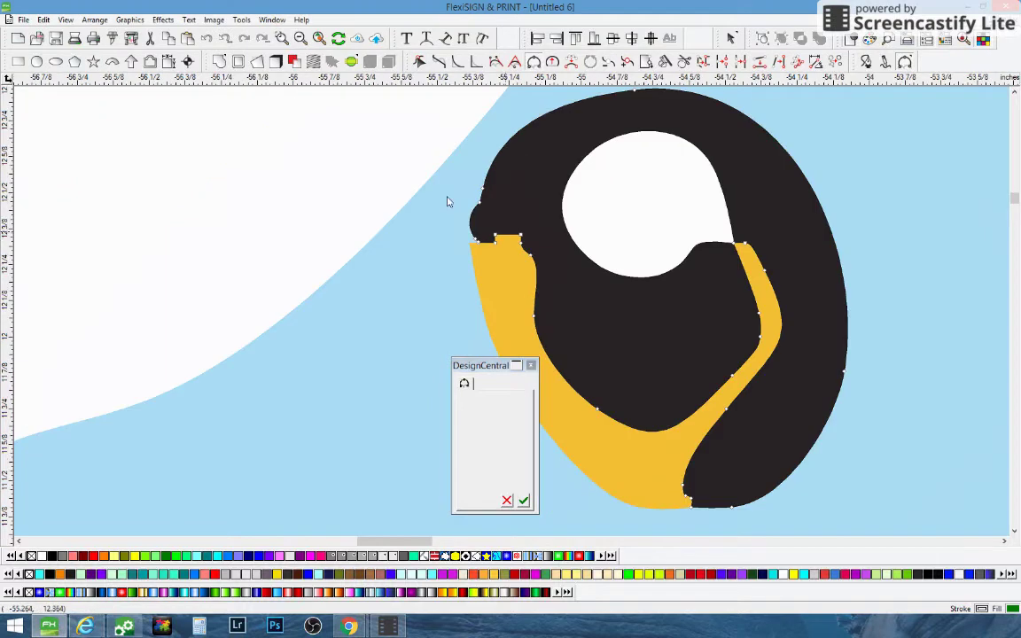
{"action": "left_click", "coordinate": [495, 65]}
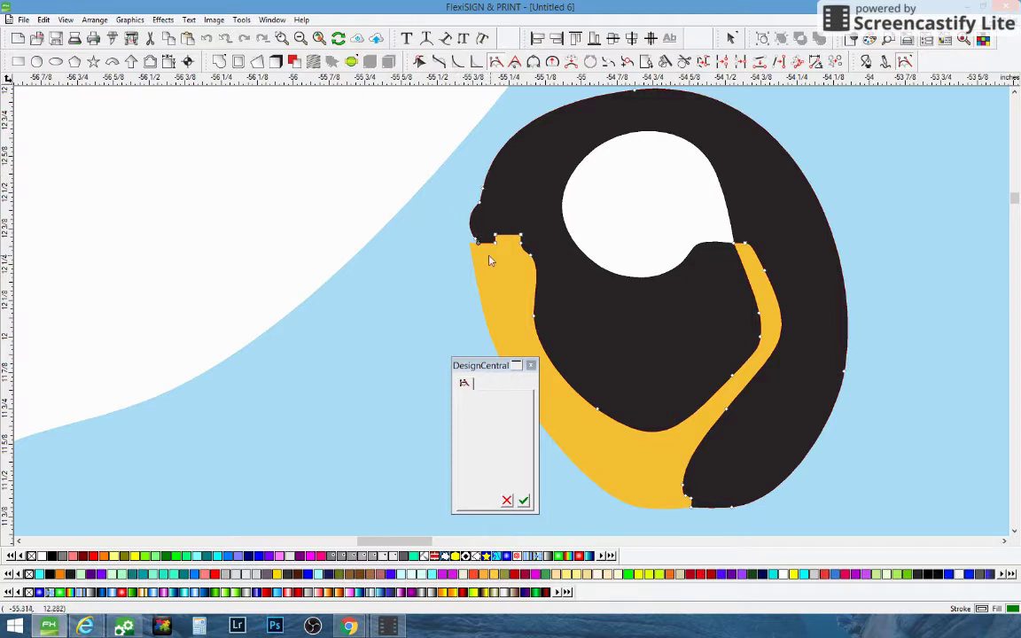
{"action": "left_click", "coordinate": [508, 501]}
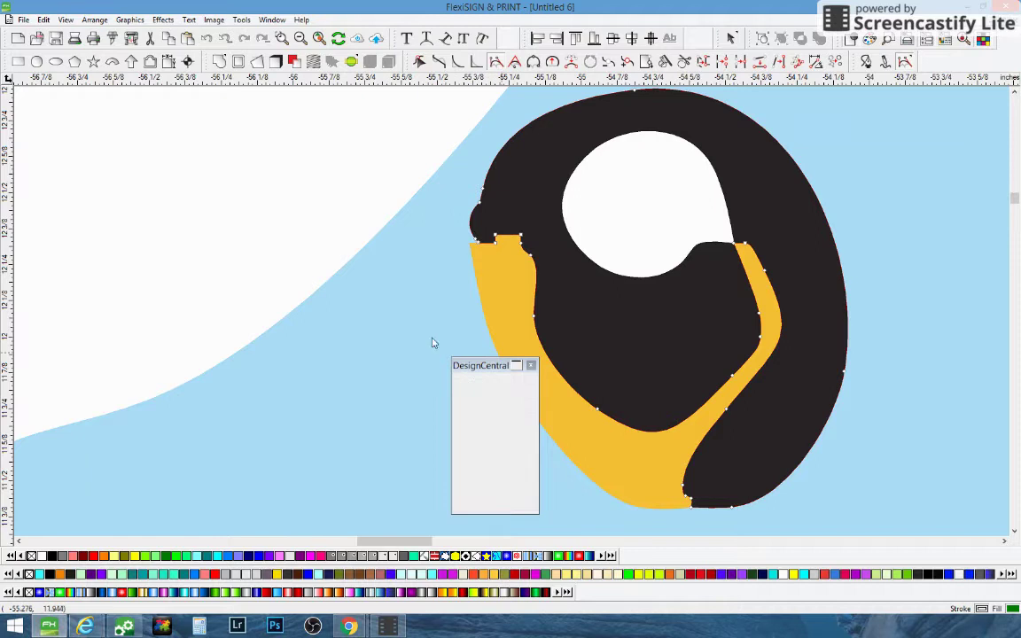
{"action": "left_click", "coordinate": [532, 61]}
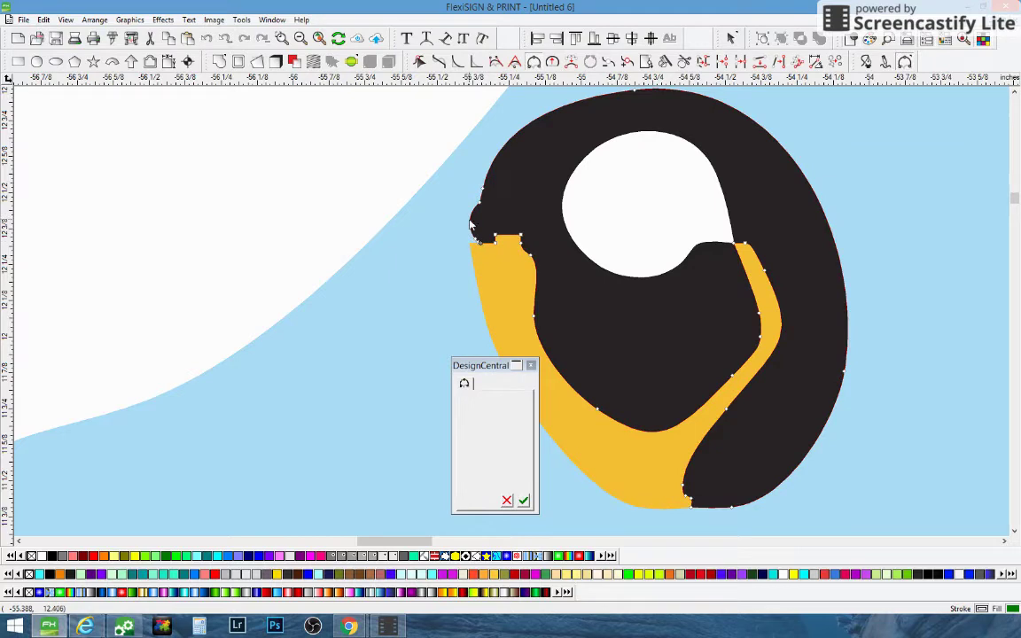
{"action": "key", "text": "space"}
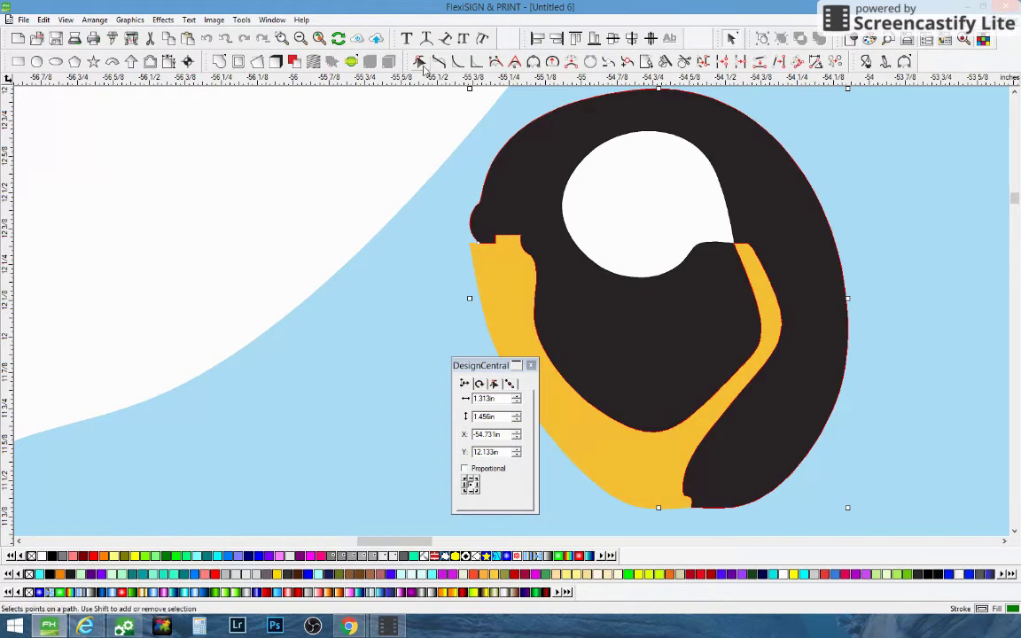
{"action": "left_click", "coordinate": [534, 69]}
{"action": "left_click", "coordinate": [533, 64]}
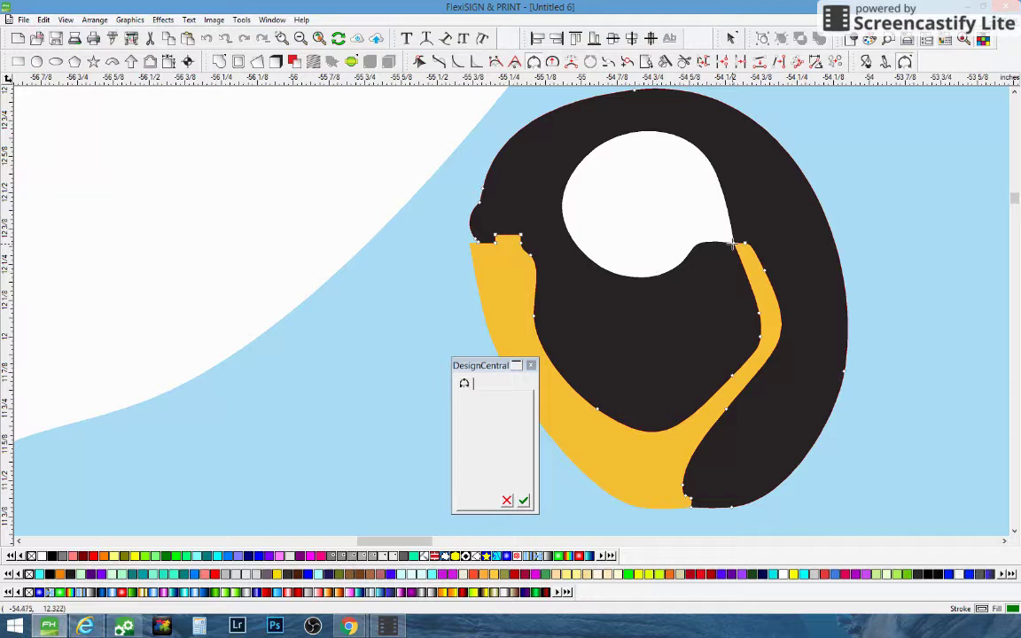
{"action": "left_click", "coordinate": [656, 276]}
{"action": "left_click", "coordinate": [522, 501]}
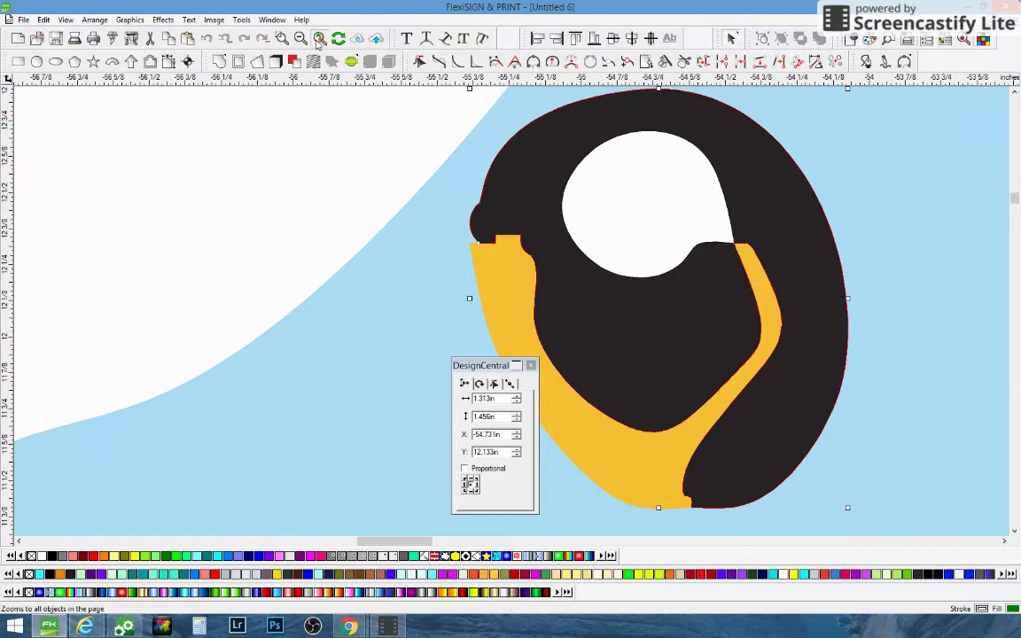
- Reduce the outline points of the dark teal tail shape with an adjusted tolerance
{"action": "left_click", "coordinate": [284, 36]}
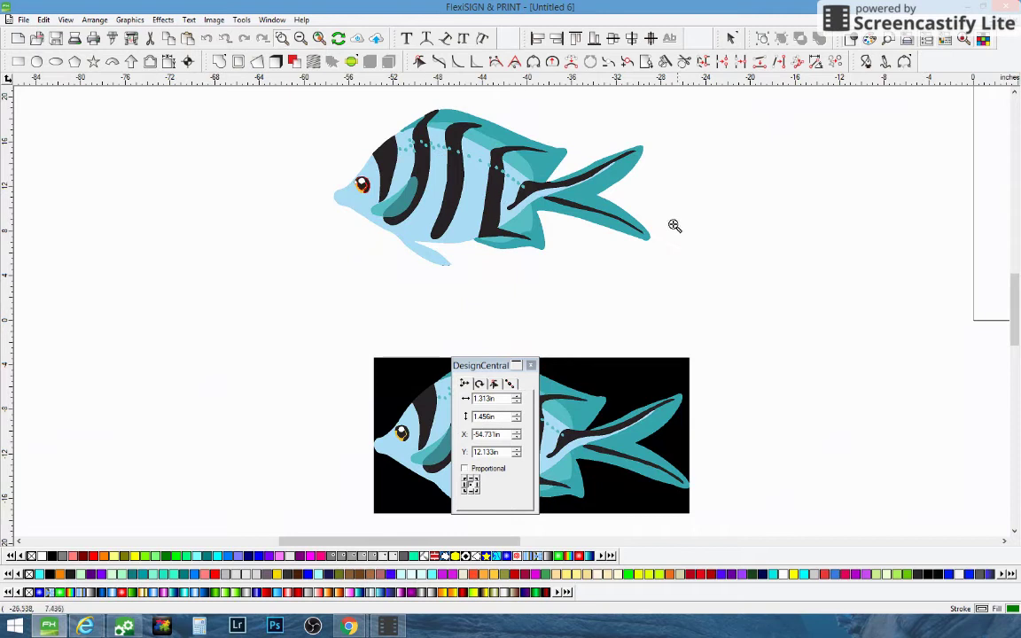
{"action": "left_click_drag", "start_coordinate": [672, 210], "coordinate": [613, 266]}
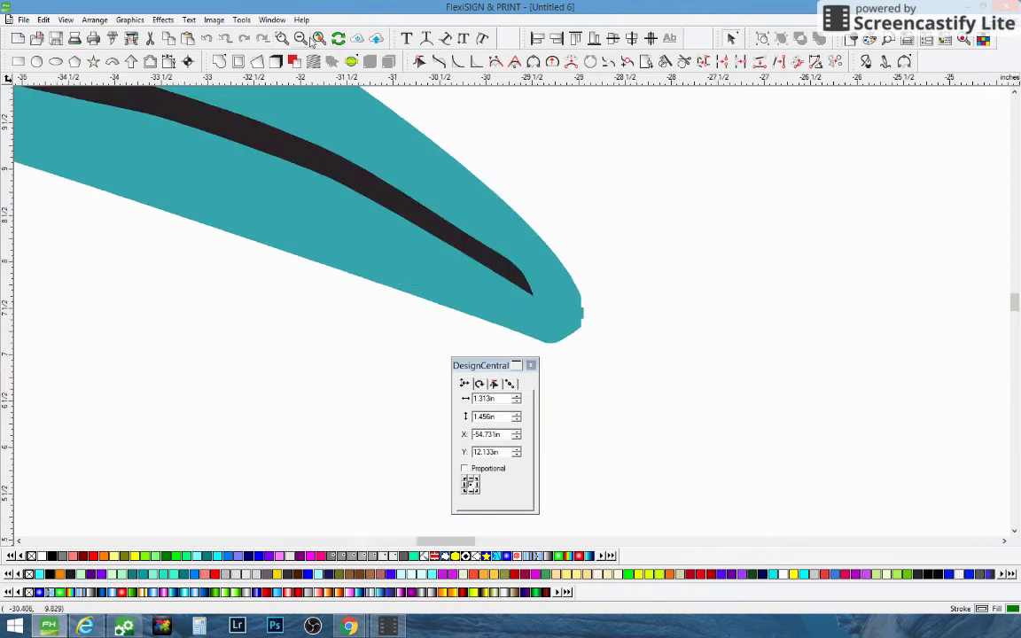
{"action": "left_click", "coordinate": [281, 38]}
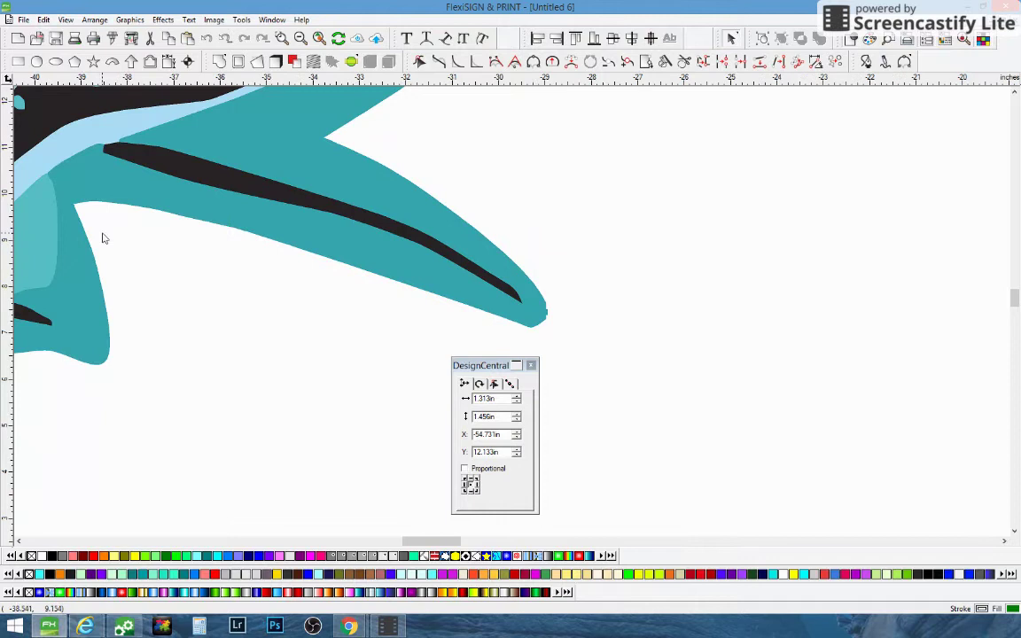
{"action": "left_click", "coordinate": [501, 253]}
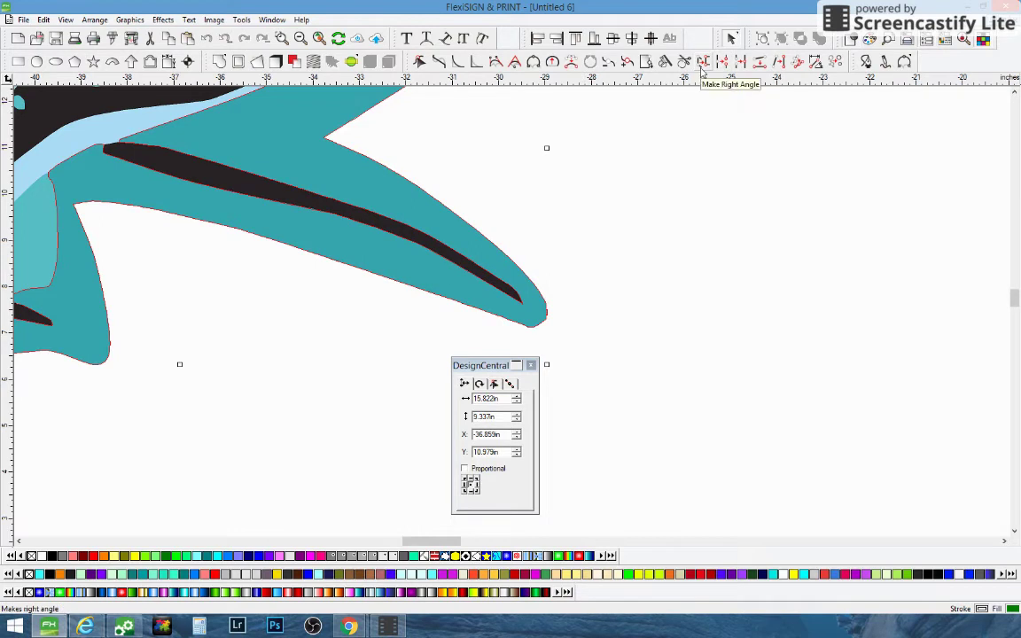
{"action": "left_click", "coordinate": [573, 63]}
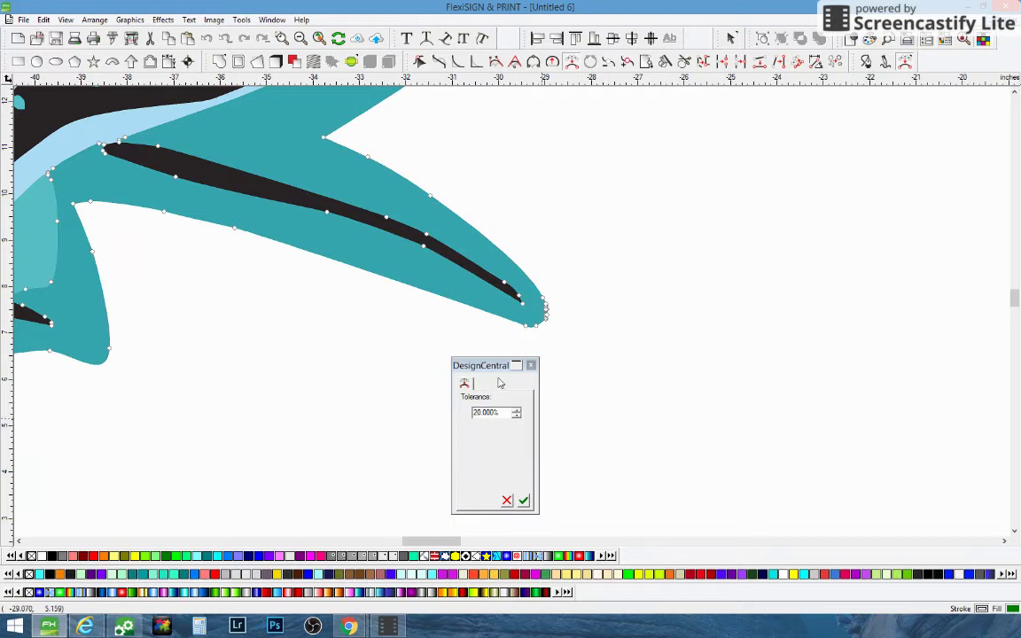
{"action": "left_click", "coordinate": [517, 410]}
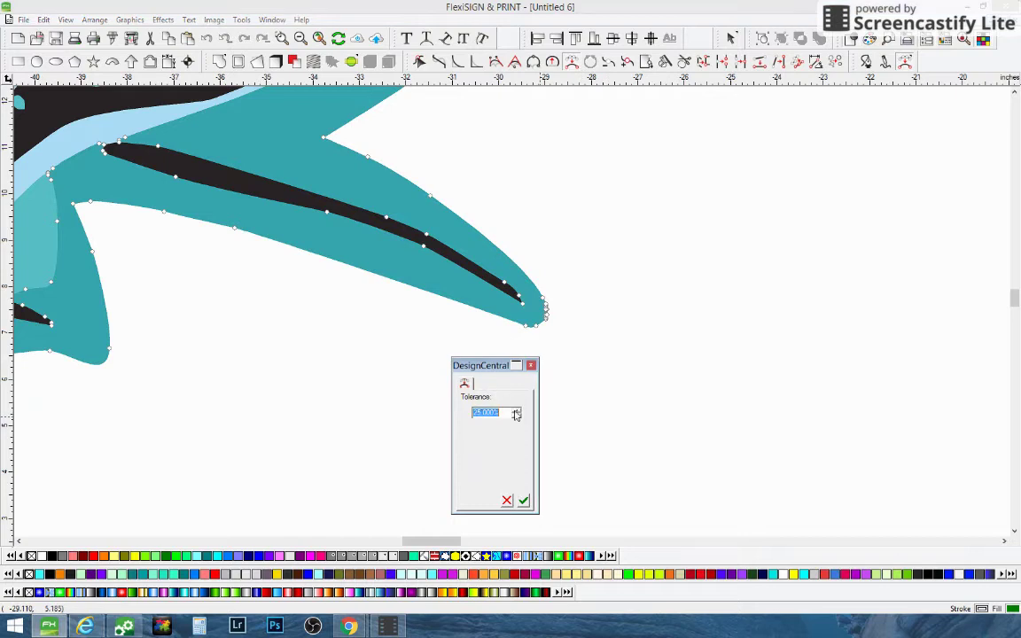
{"action": "left_click", "coordinate": [524, 502]}
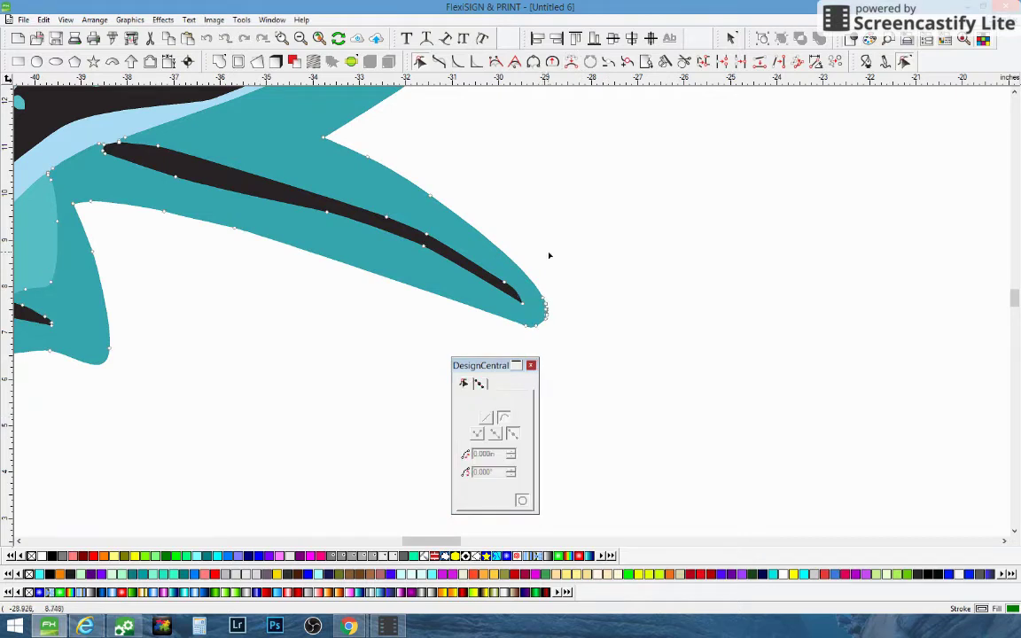
{"action": "left_click", "coordinate": [300, 38]}
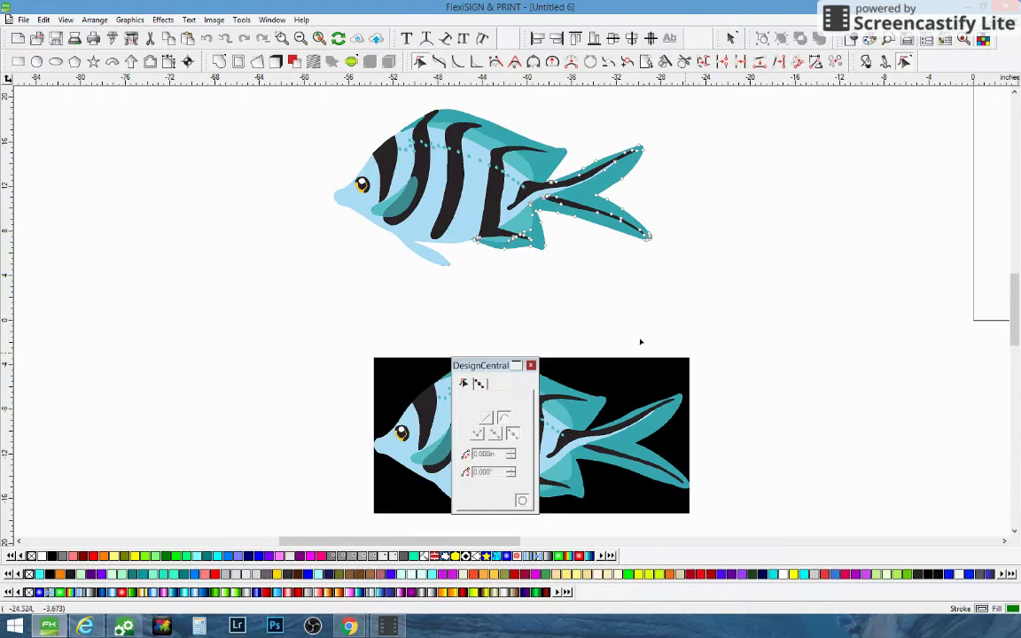
- Close the DesignCentral window and move the fish bitmap up and slightly left, just below the traced fish
{"action": "left_click", "coordinate": [531, 365]}
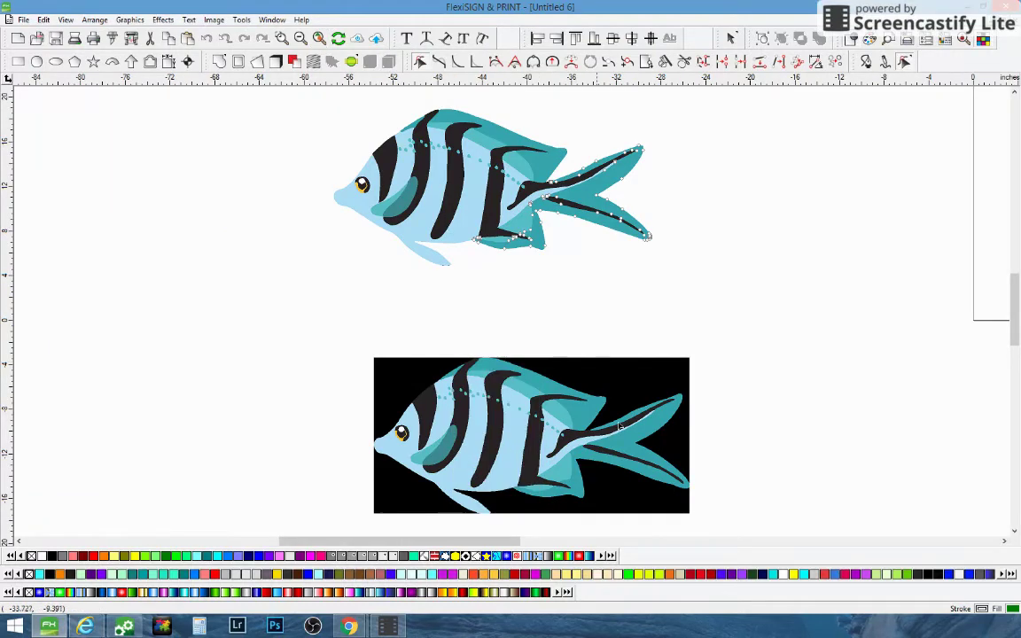
{"action": "left_click", "coordinate": [595, 365]}
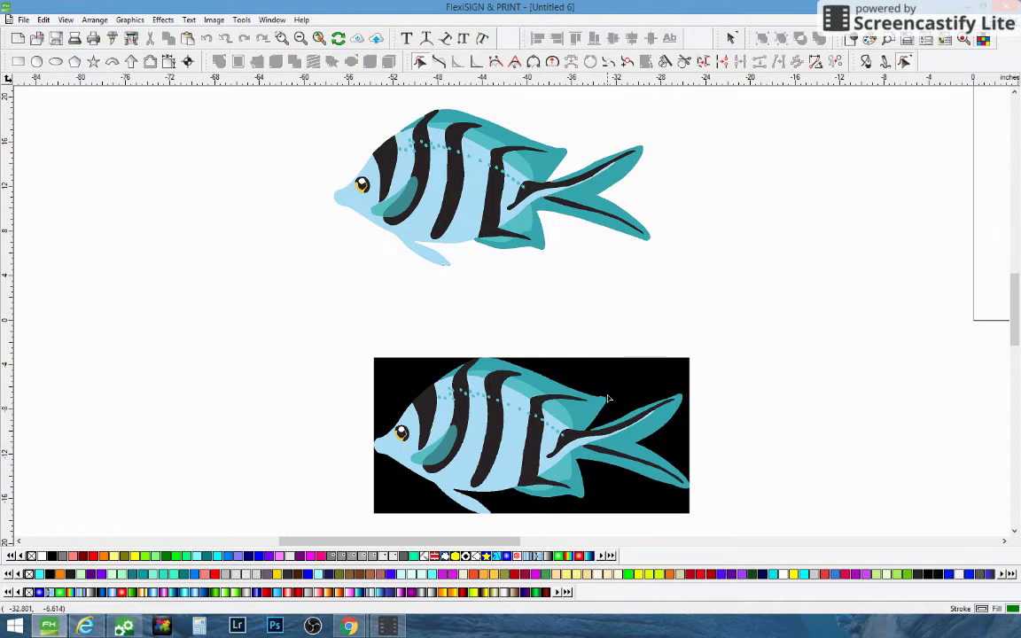
{"action": "right_click", "coordinate": [728, 371]}
{"action": "left_click", "coordinate": [642, 380]}
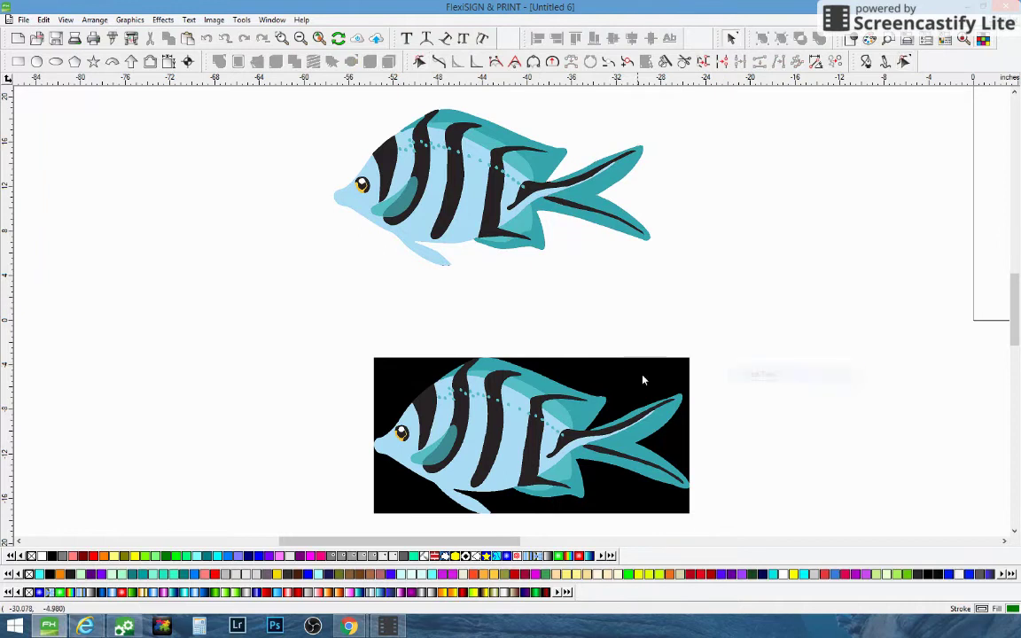
{"action": "left_click", "coordinate": [615, 387]}
{"action": "left_click_drag", "start_coordinate": [616, 388], "coordinate": [584, 317]}
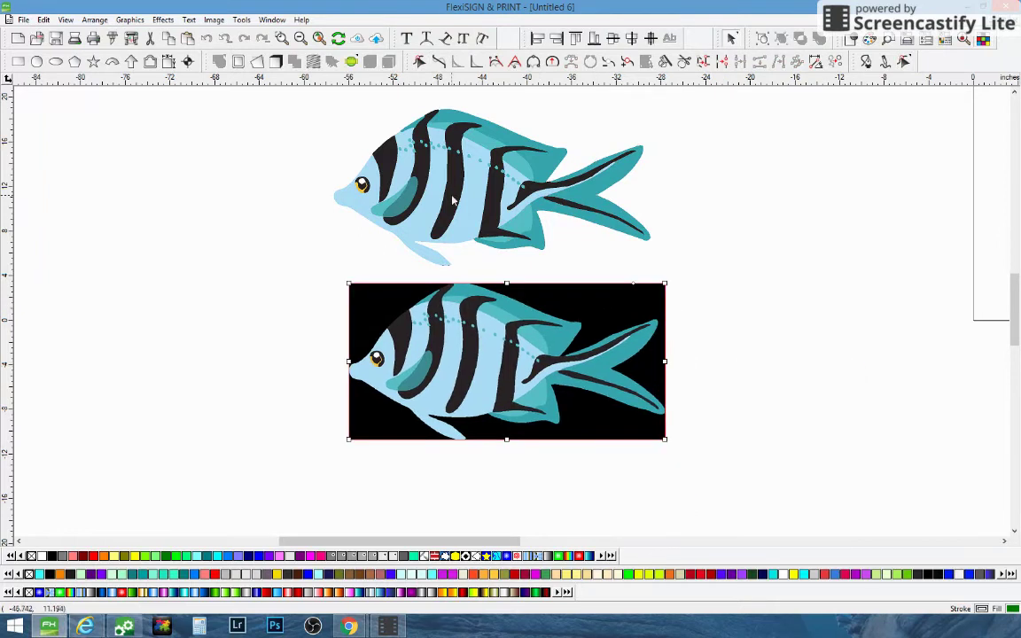
{"action": "left_click", "coordinate": [891, 389]}
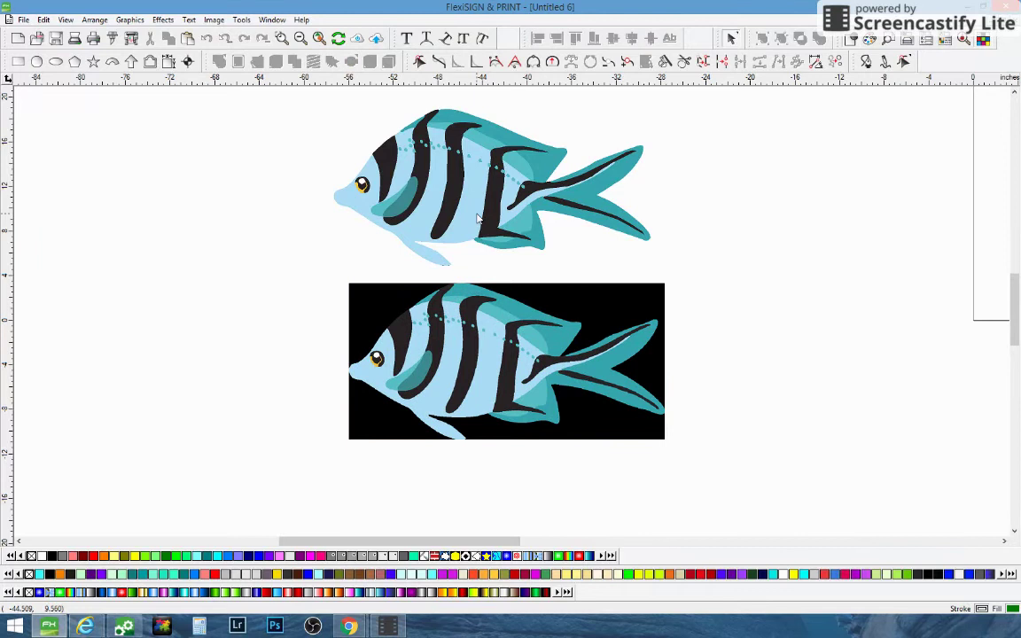
- Delete the small grey fragments along the lower edge of the light blue ventral fin tip
{"action": "left_click", "coordinate": [281, 38]}
{"action": "left_click_drag", "start_coordinate": [422, 246], "coordinate": [467, 277]}
{"action": "left_click", "coordinate": [477, 338]}
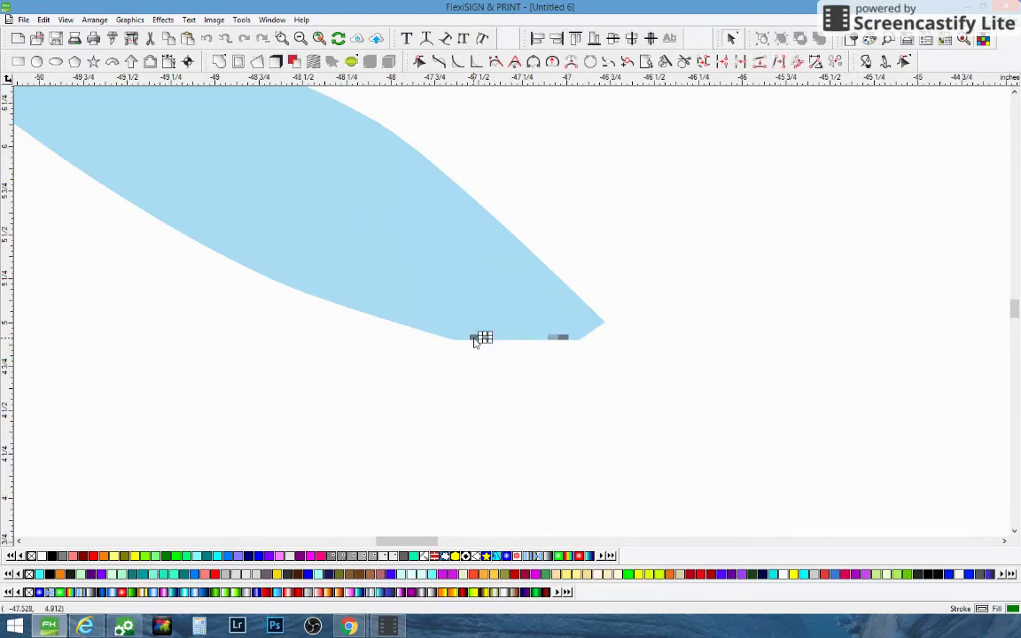
{"action": "left_click_drag", "start_coordinate": [475, 340], "coordinate": [556, 340]}
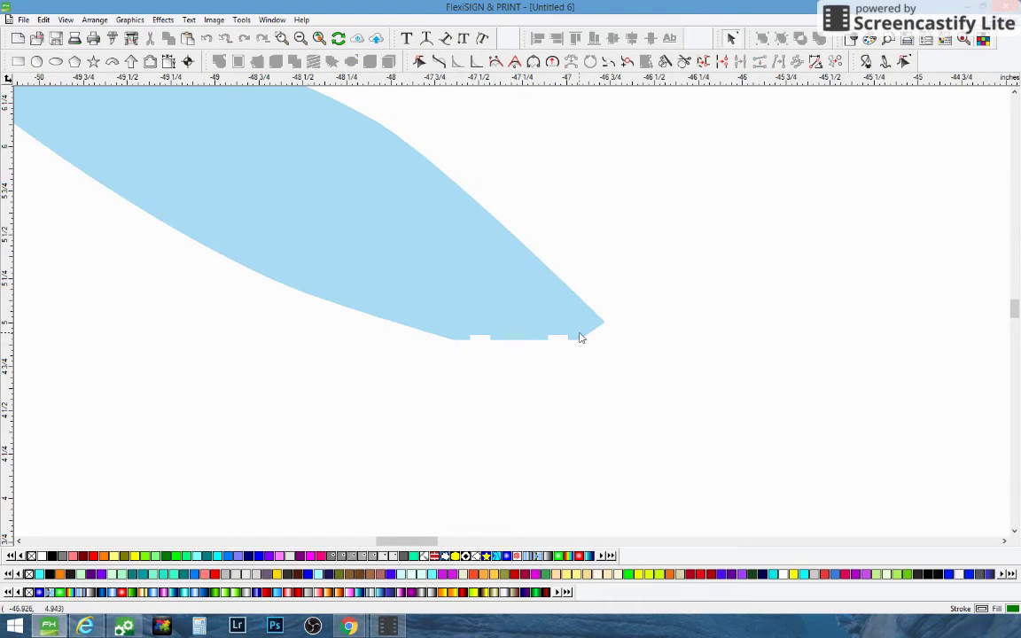
- Replace the notched lower edge of the light blue ventral fin tip with one shallow arc bulging outward
{"action": "left_click", "coordinate": [453, 328]}
{"action": "left_click", "coordinate": [476, 59]}
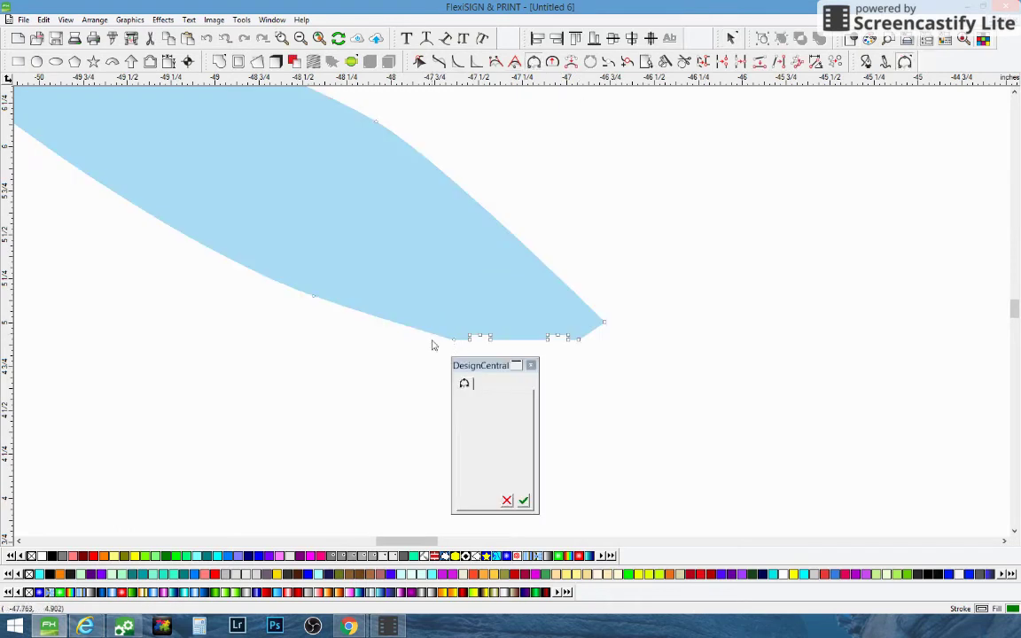
{"action": "left_click", "coordinate": [454, 339]}
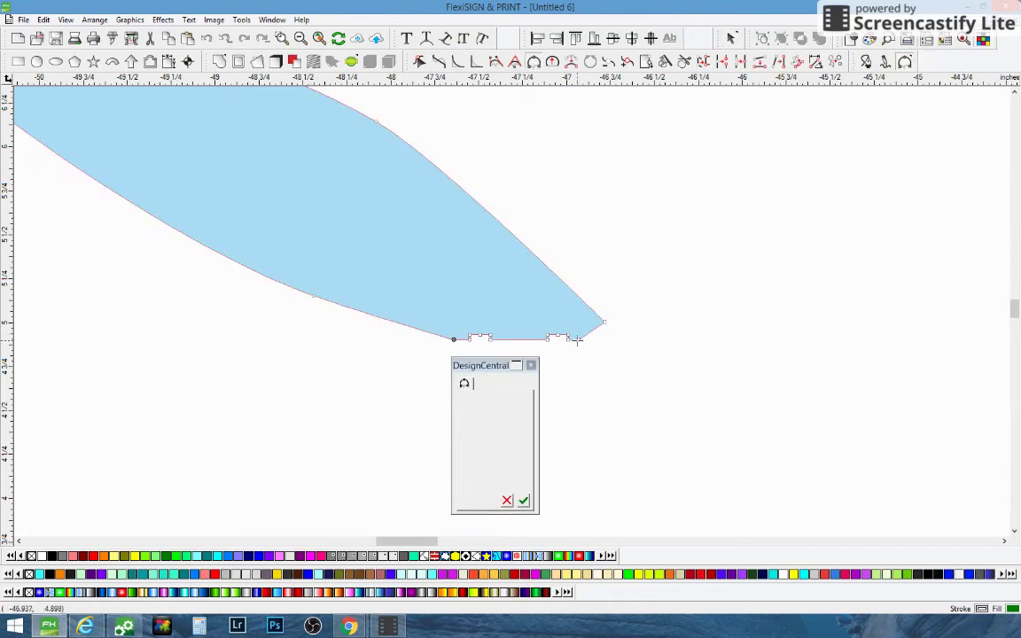
{"action": "left_click", "coordinate": [577, 340]}
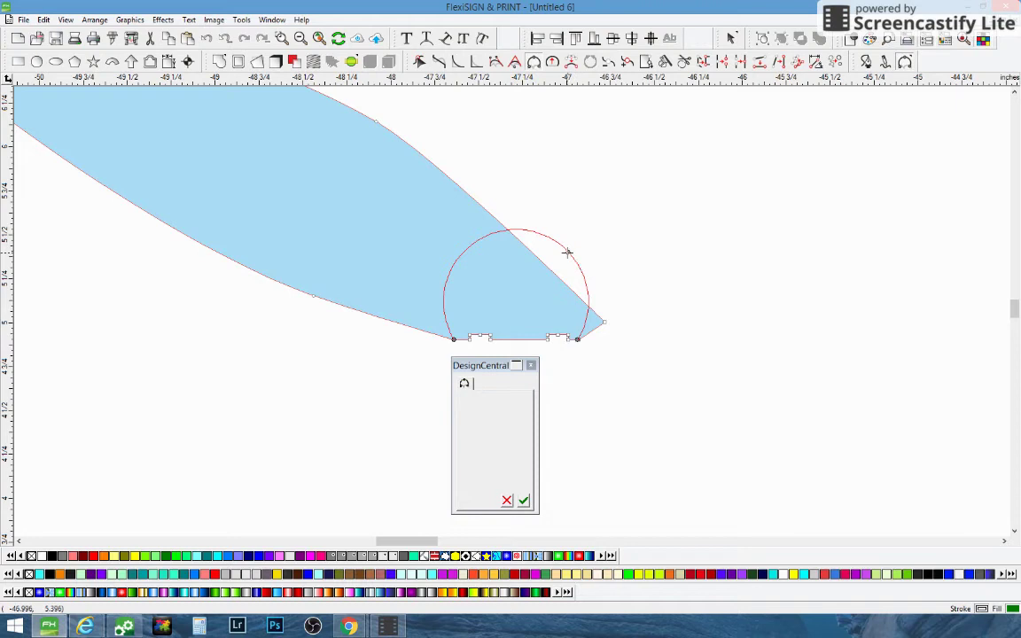
{"action": "left_click", "coordinate": [510, 348]}
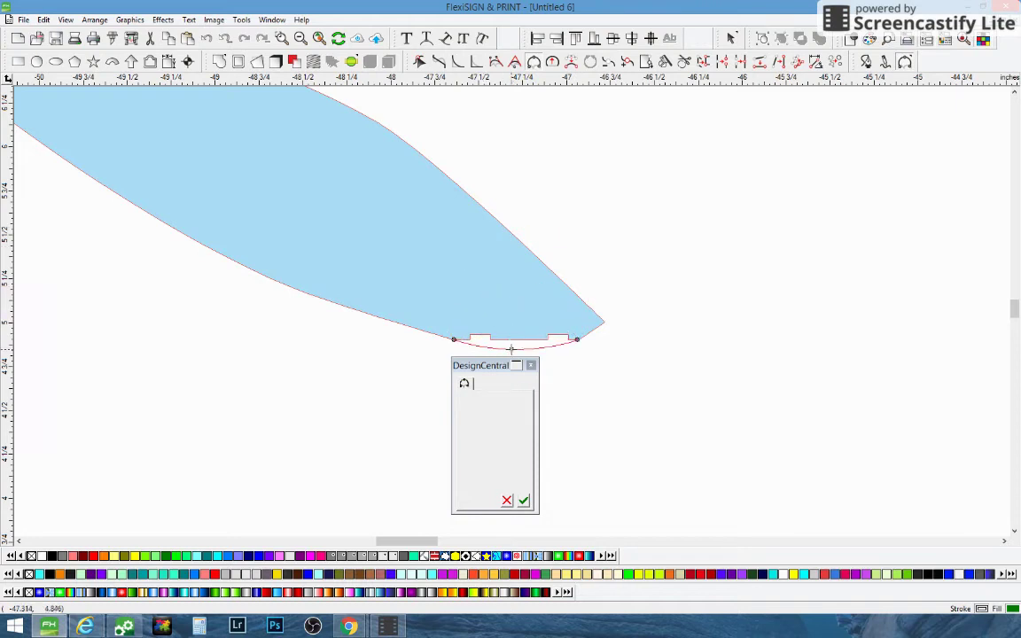
{"action": "left_click", "coordinate": [523, 501]}
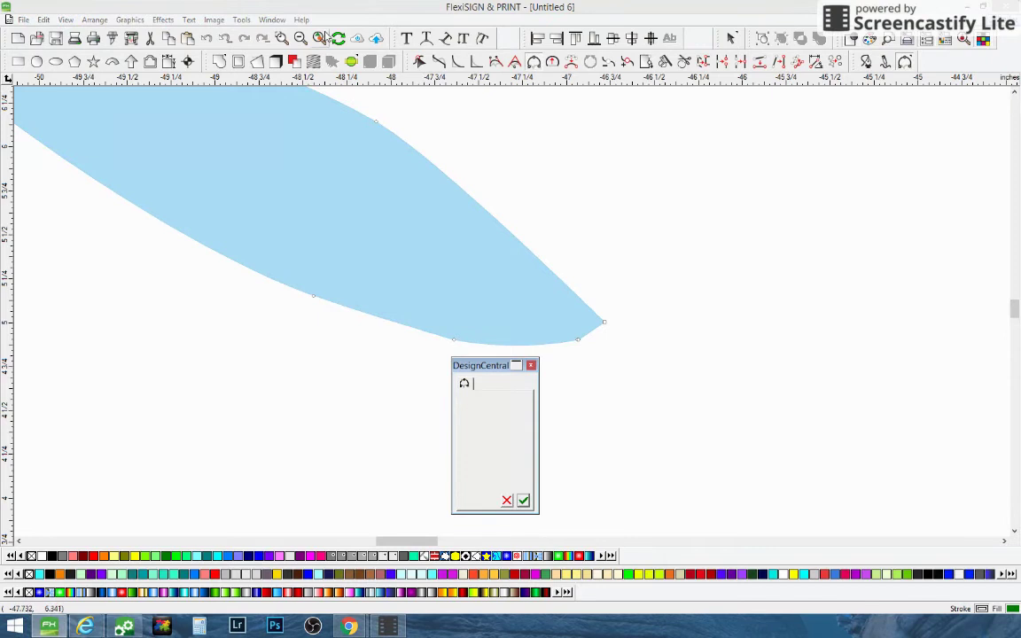
{"action": "left_click", "coordinate": [295, 38]}
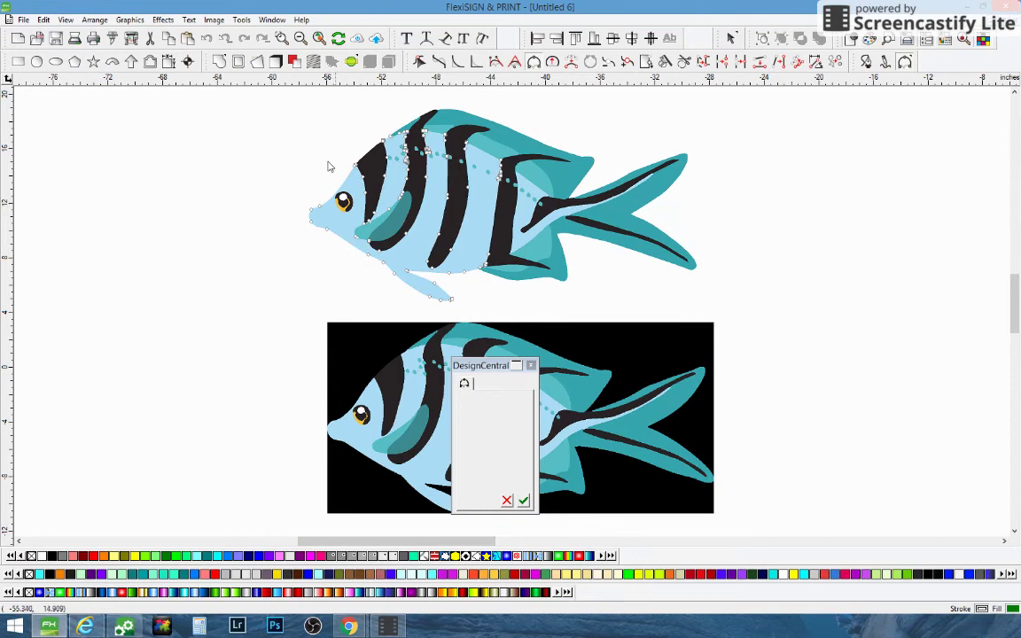
{"action": "left_click", "coordinate": [524, 501]}
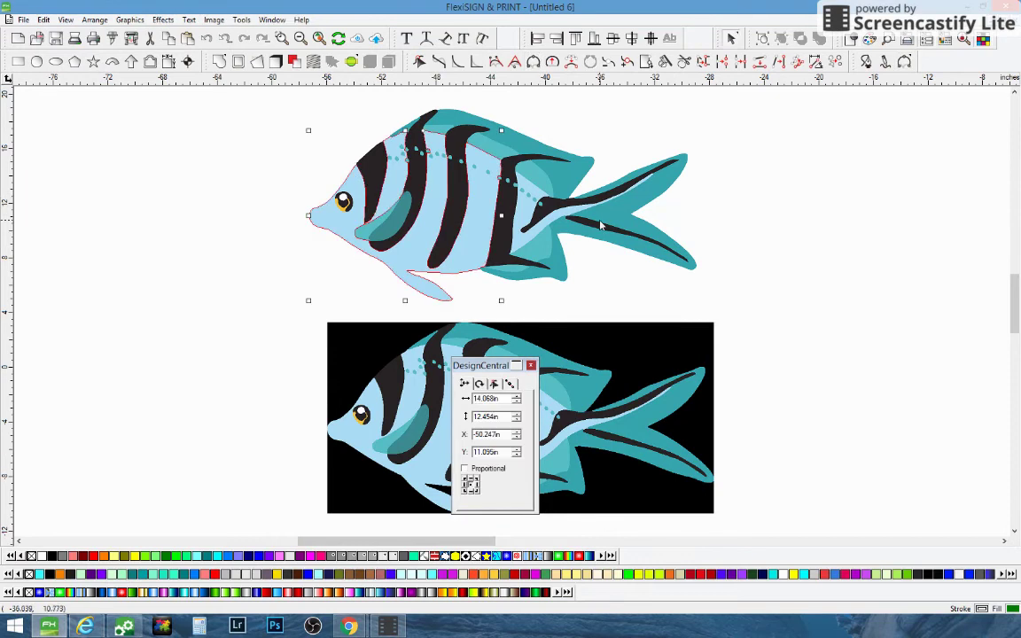
{"action": "left_click", "coordinate": [823, 226]}
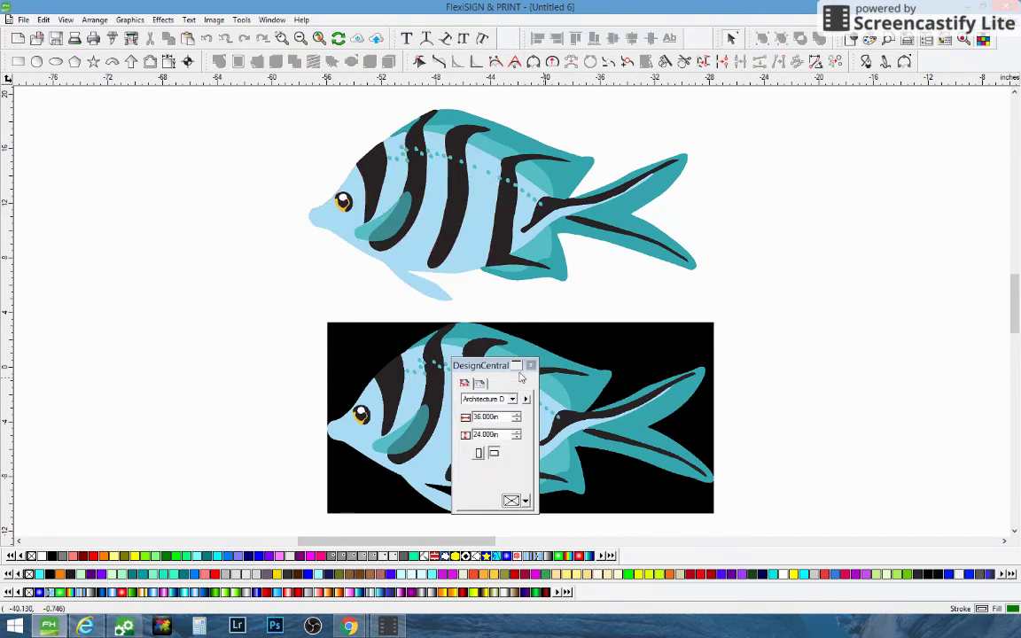
- Try several fills on the traced fish's light blue body, including bright green, teal and the Under Water gradient
{"action": "left_click", "coordinate": [557, 178]}
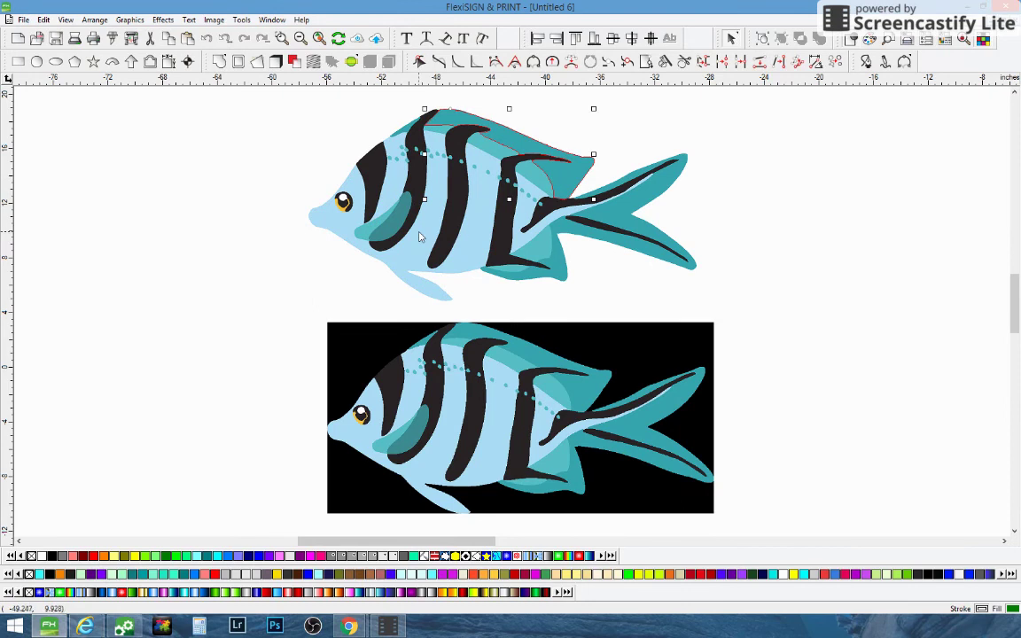
{"action": "left_click", "coordinate": [440, 210]}
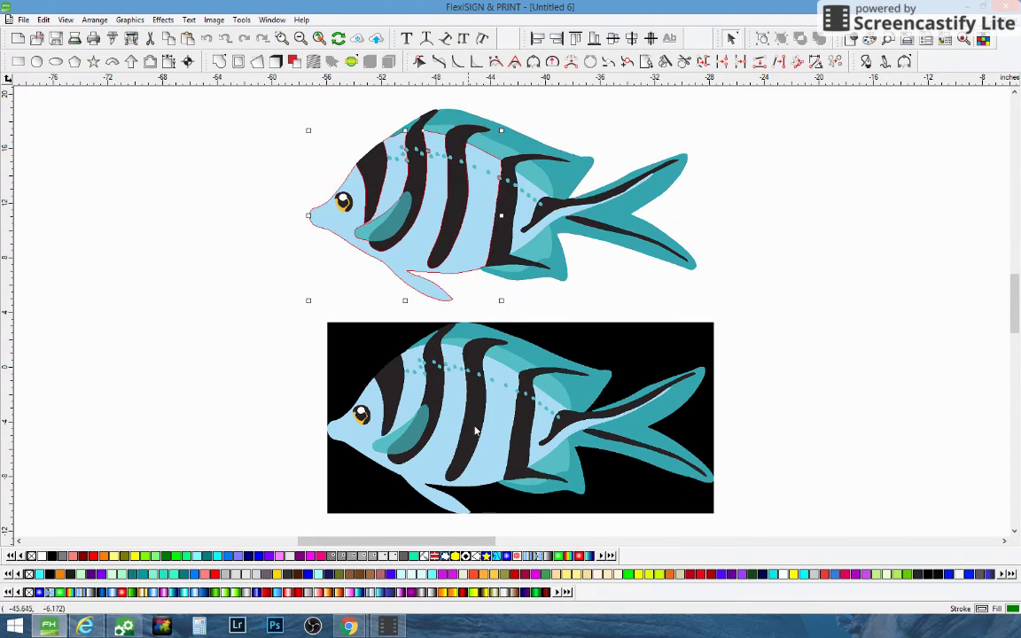
{"action": "left_click", "coordinate": [428, 571]}
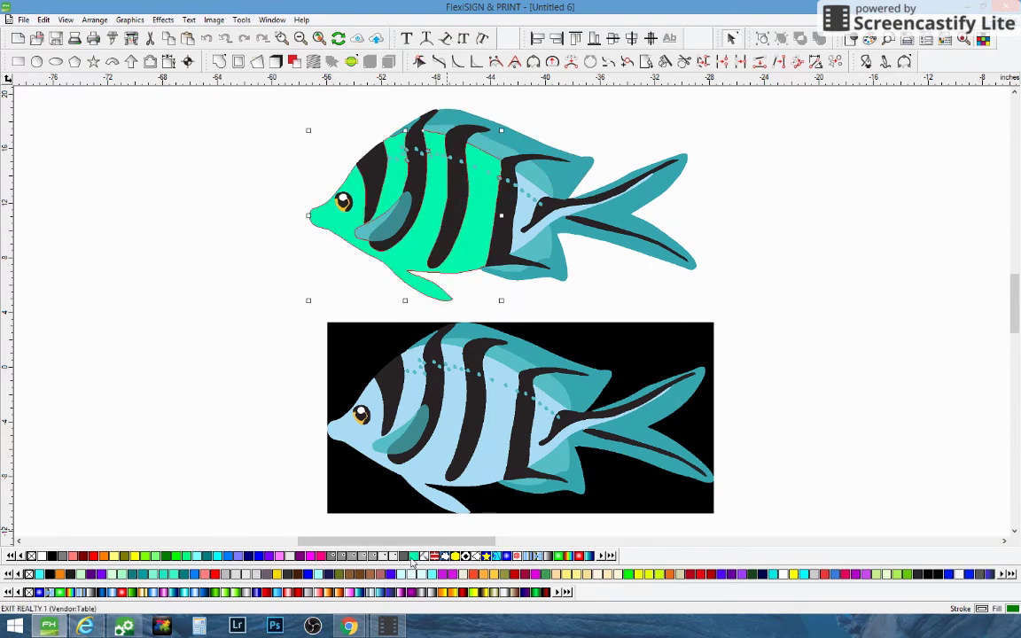
{"action": "left_click", "coordinate": [140, 574]}
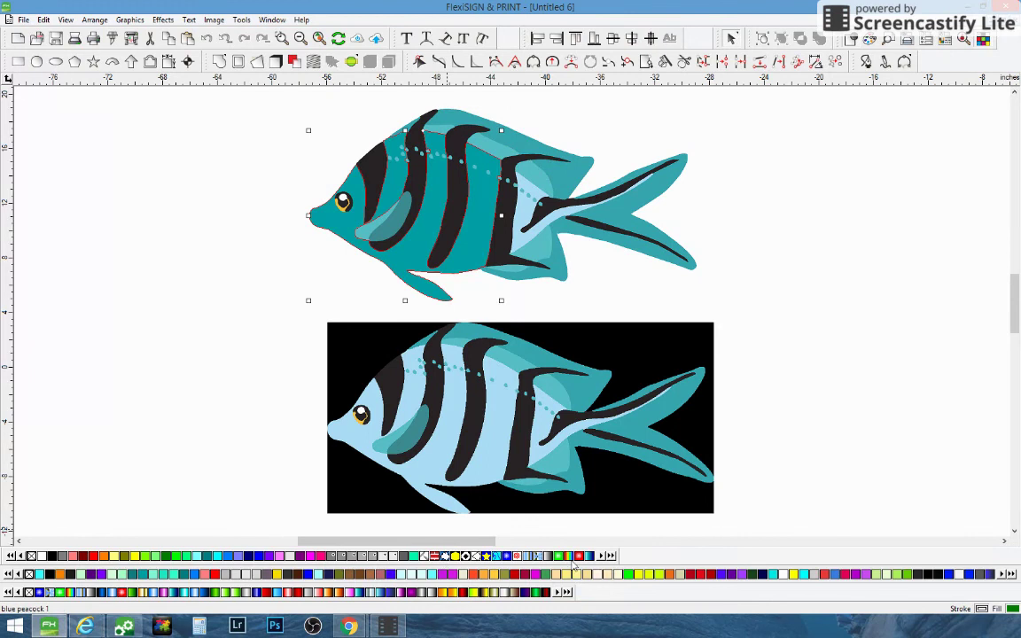
{"action": "left_click", "coordinate": [586, 557]}
{"action": "left_click", "coordinate": [451, 556]}
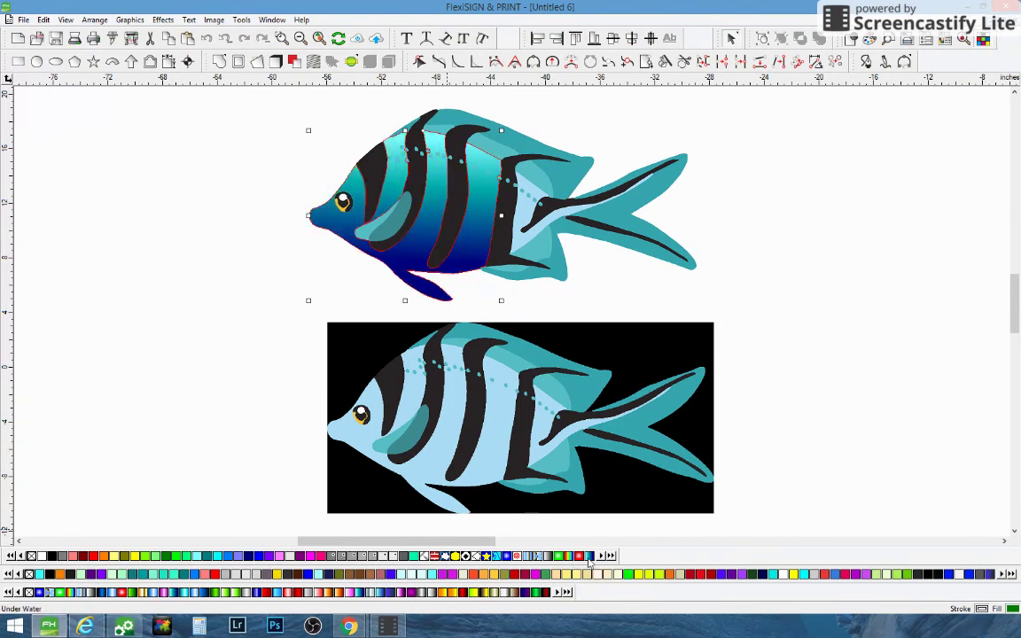
{"action": "left_click", "coordinate": [604, 274]}
{"action": "left_click", "coordinate": [446, 257]}
- Undo the four body fill changes and the Round Corner Path edit together with a multiple-step undo
{"action": "left_click", "coordinate": [43, 19]}
{"action": "left_click", "coordinate": [83, 47]}
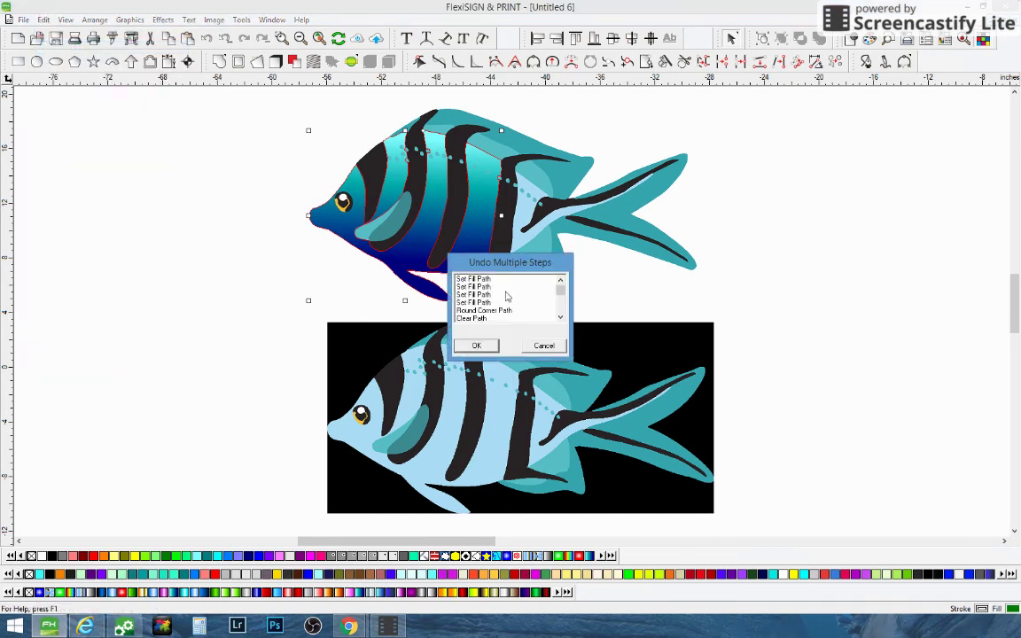
{"action": "left_click", "coordinate": [492, 279]}
{"action": "left_click", "coordinate": [490, 287]}
{"action": "left_click", "coordinate": [488, 295]}
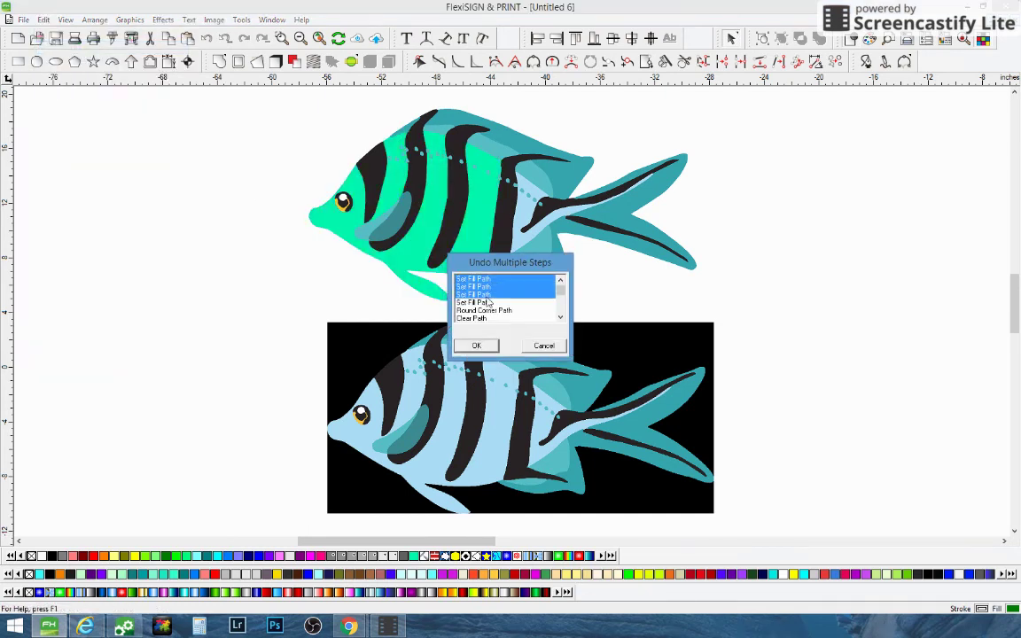
{"action": "left_click", "coordinate": [487, 303]}
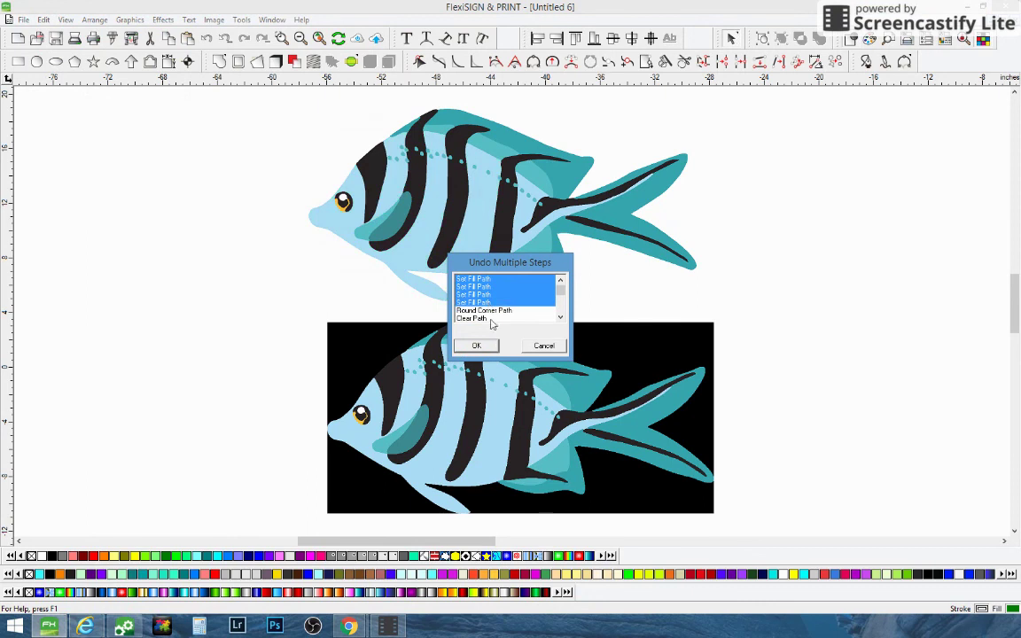
{"action": "left_click", "coordinate": [476, 311]}
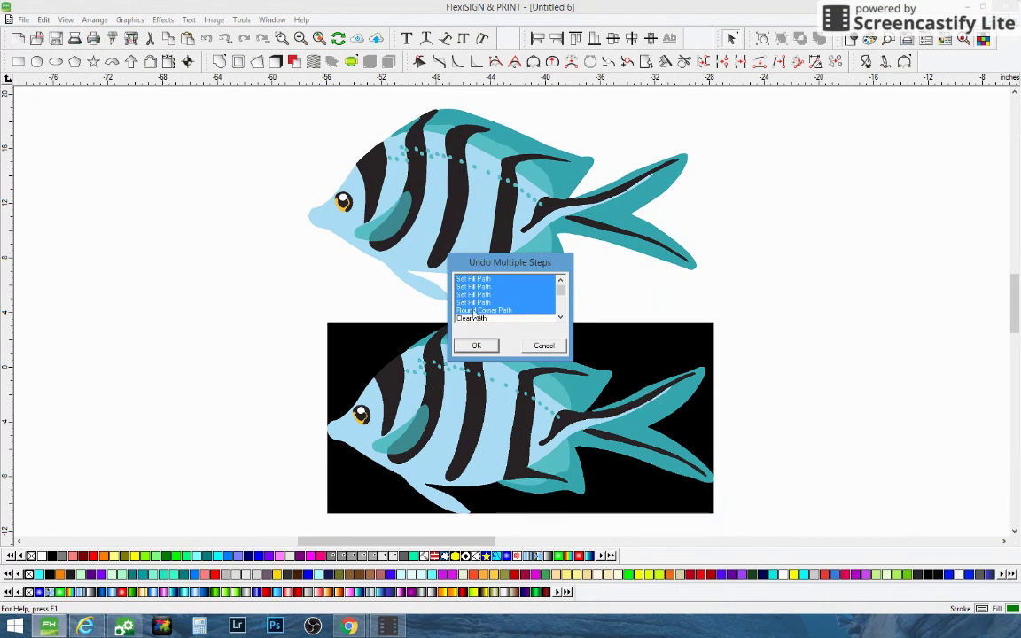
{"action": "key", "text": "Return"}
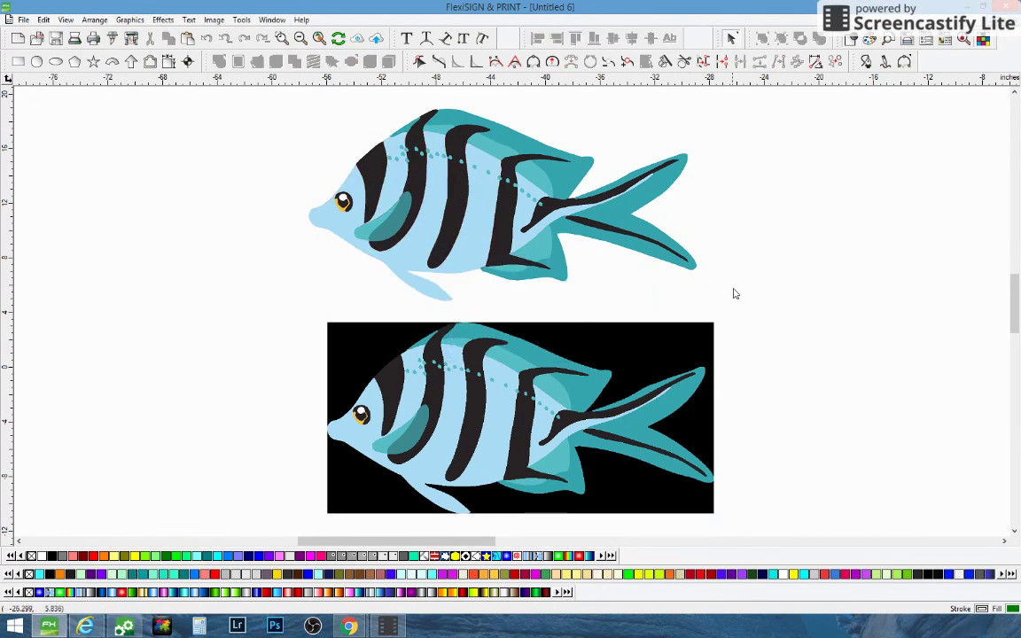